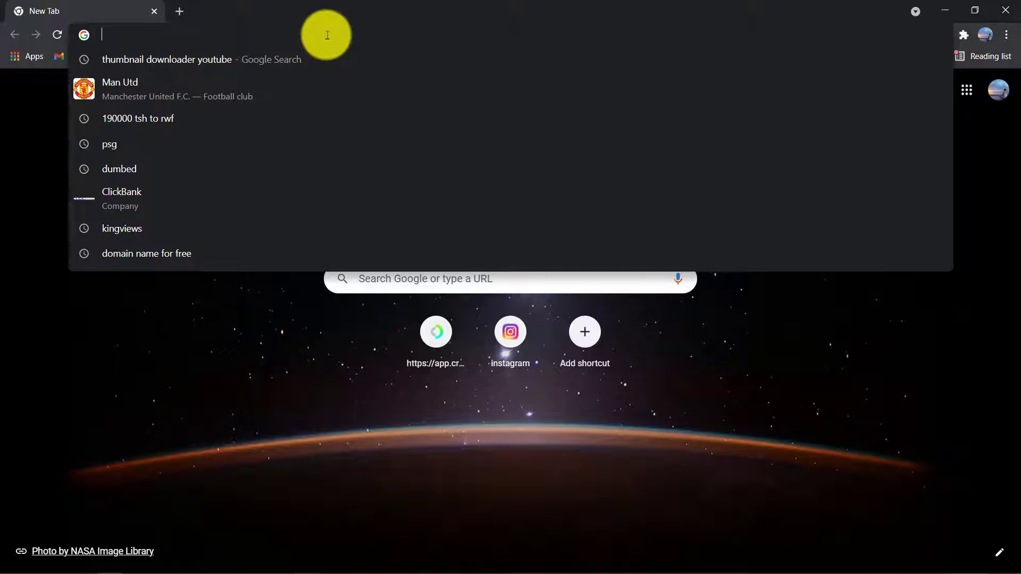
# - Go to freenom.com in Chrome, correcting the mistyped 'cpm' ending to 'com'
pyautogui.write('free')
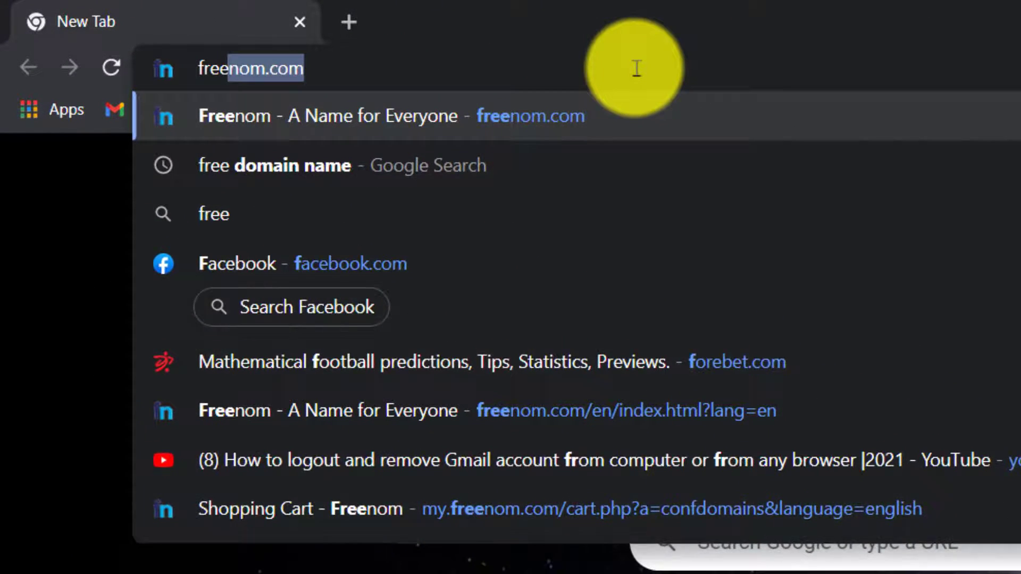
pyautogui.write('nom')
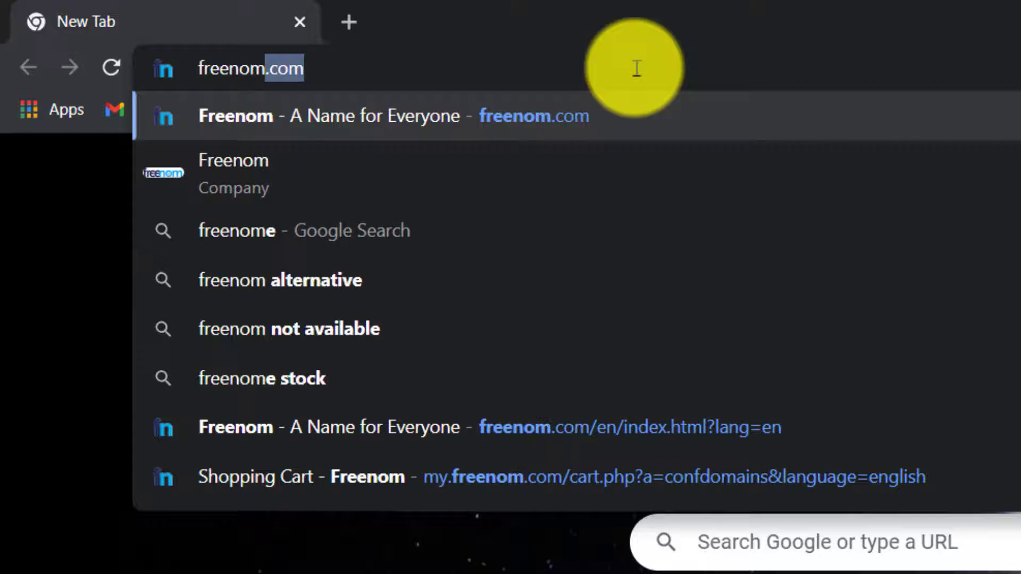
pyautogui.write('.cpm')
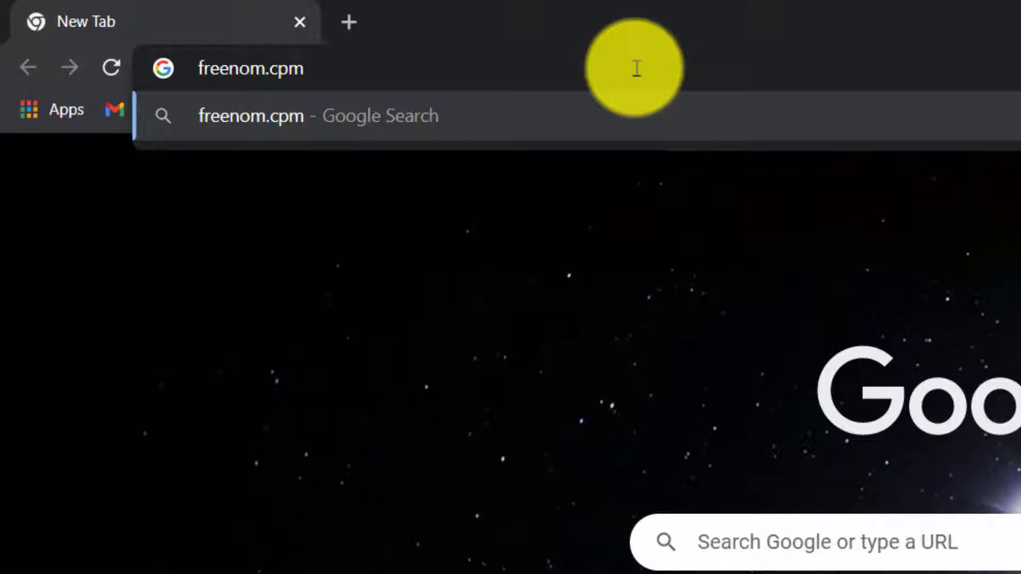
pyautogui.press('Left')
pyautogui.press('Left')
pyautogui.press('BackSpace')
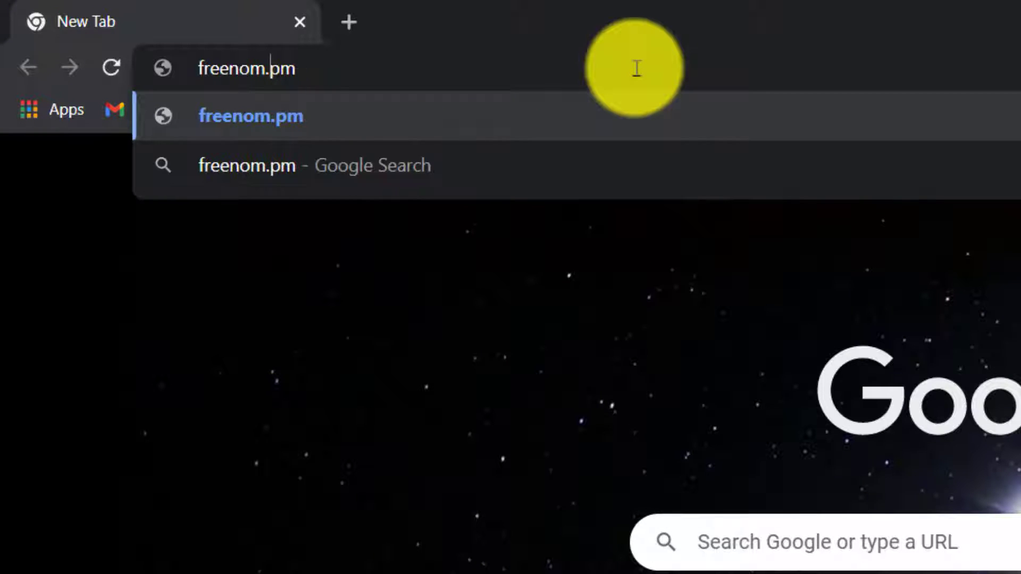
pyautogui.press('Delete')
pyautogui.write('co')
pyautogui.press('Return')
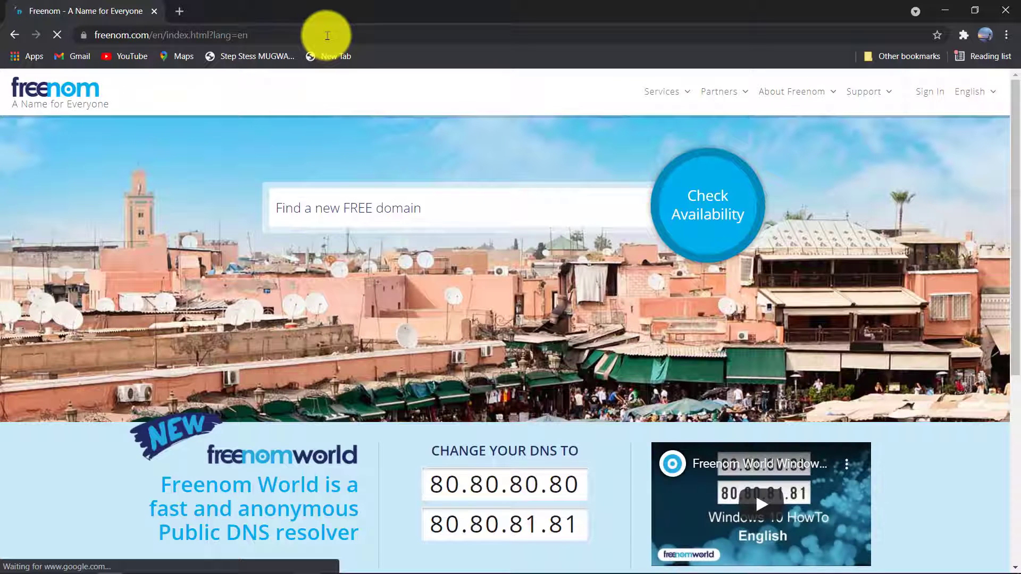
# - Check availability of the domain name 'stepstesstech' in Freenom's free domain search
pyautogui.click(393, 208)
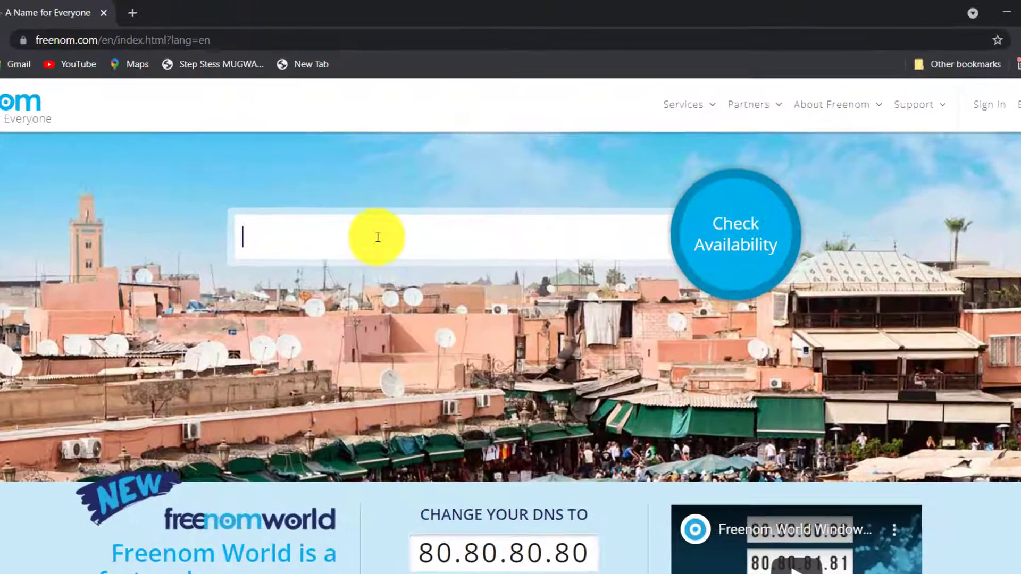
pyautogui.write('step')
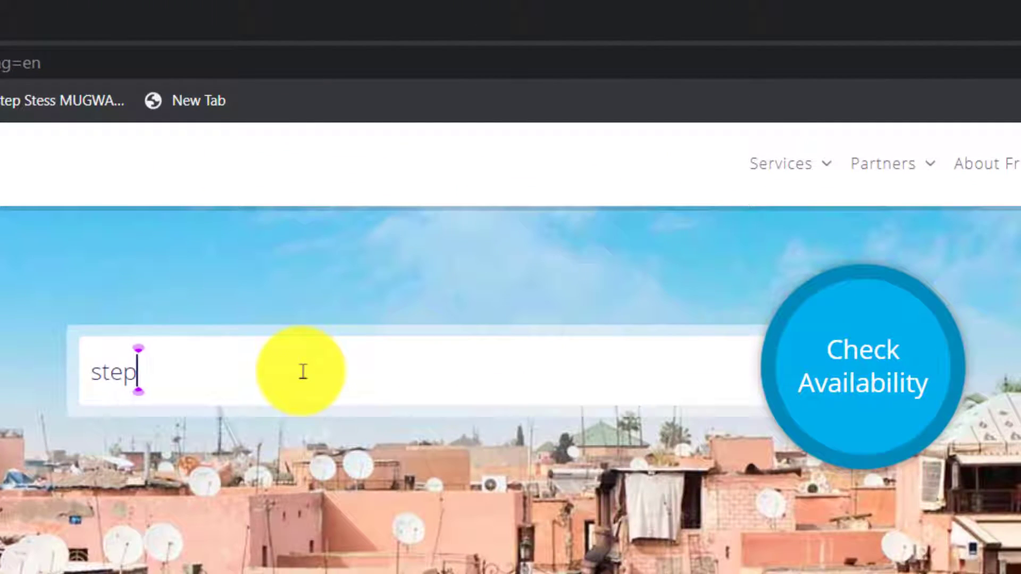
pyautogui.write('stess')
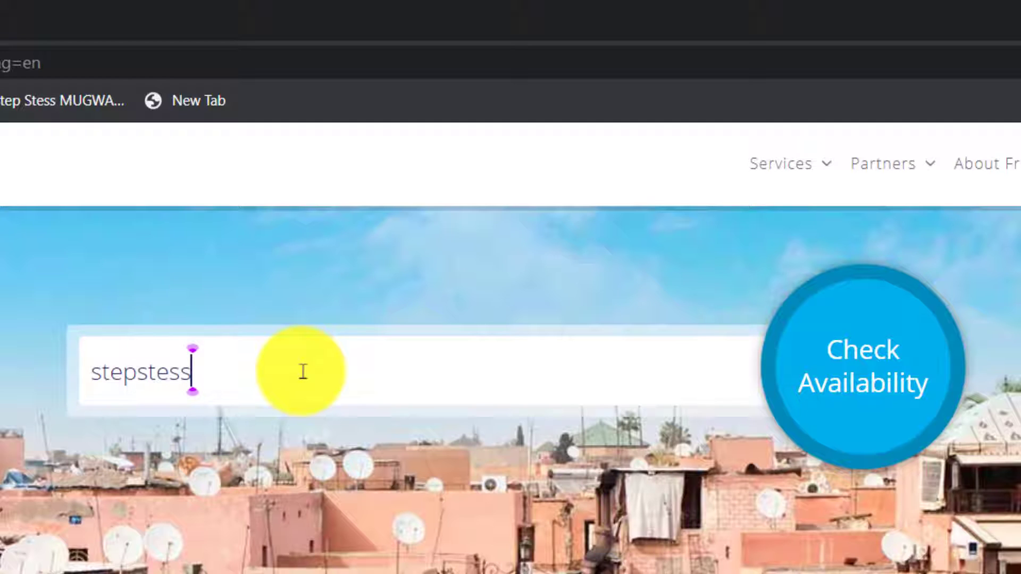
pyautogui.write('tech')
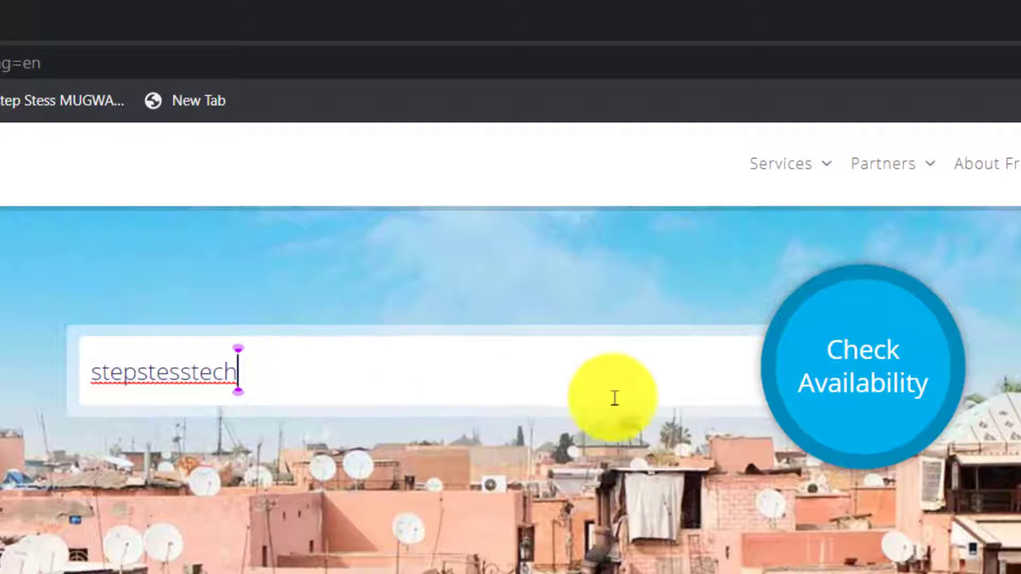
pyautogui.click(843, 400)
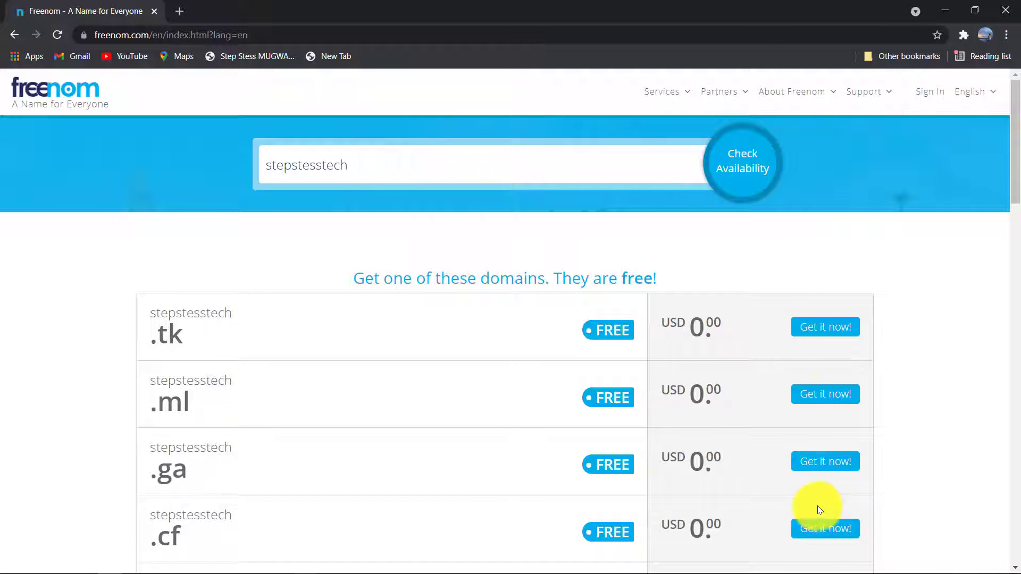
# - Scroll the results and try to get the free stepstesstech.cf domain
pyautogui.moveTo(1015, 172); pyautogui.dragTo(1003, 280)
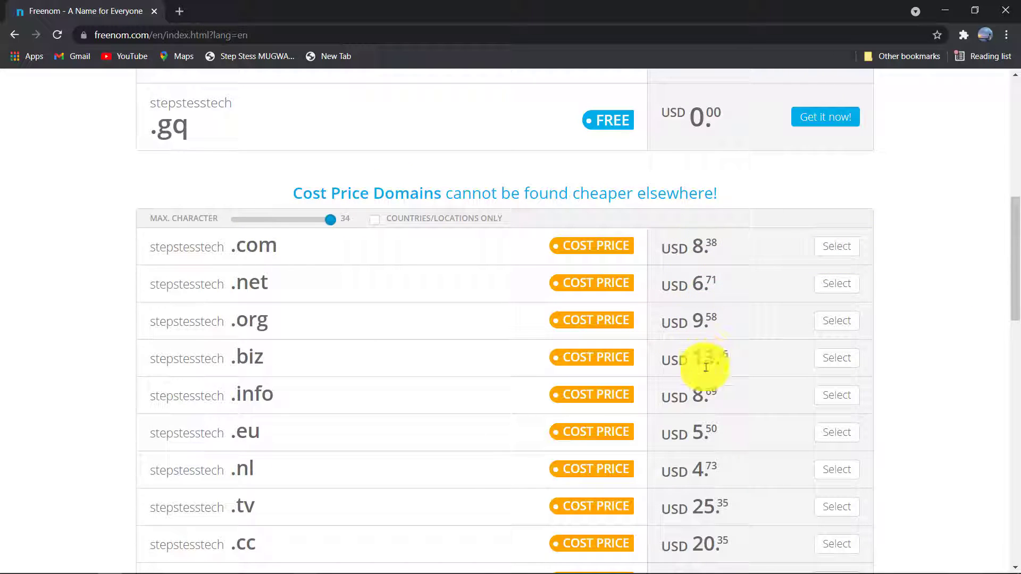
pyautogui.moveTo(1016, 228); pyautogui.dragTo(1016, 143)
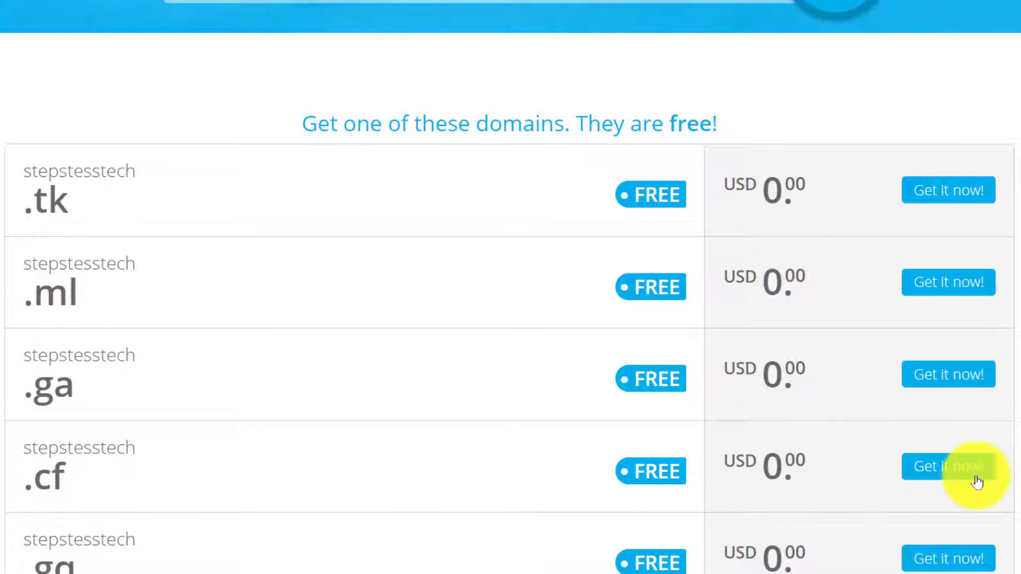
pyautogui.click(957, 480)
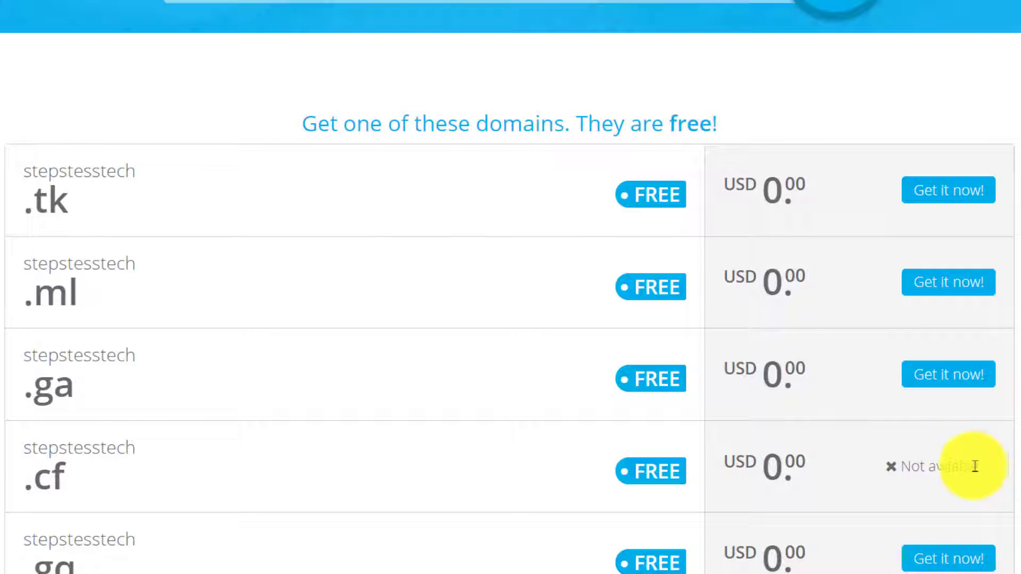
# - Copy the stepstesstech.cf domain text from its results row
pyautogui.tripleClick(73, 489)
pyautogui.click(68, 489)
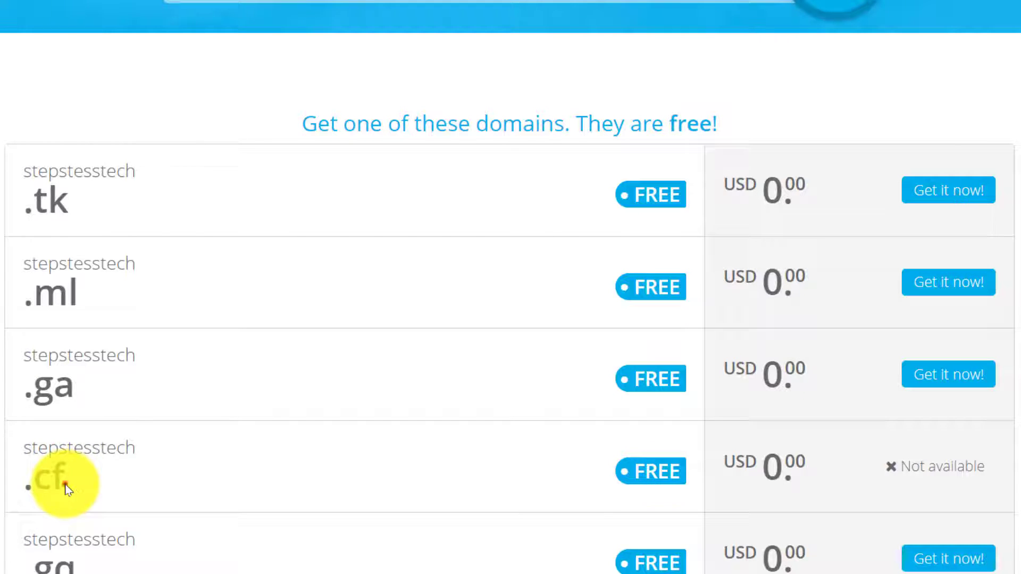
pyautogui.tripleClick(66, 488)
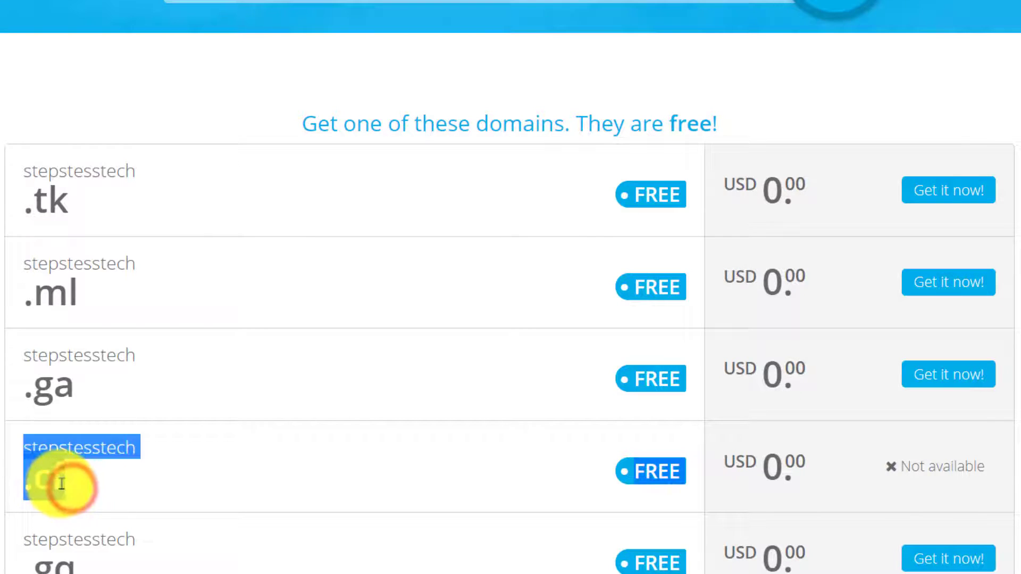
pyautogui.rightClick(53, 479)
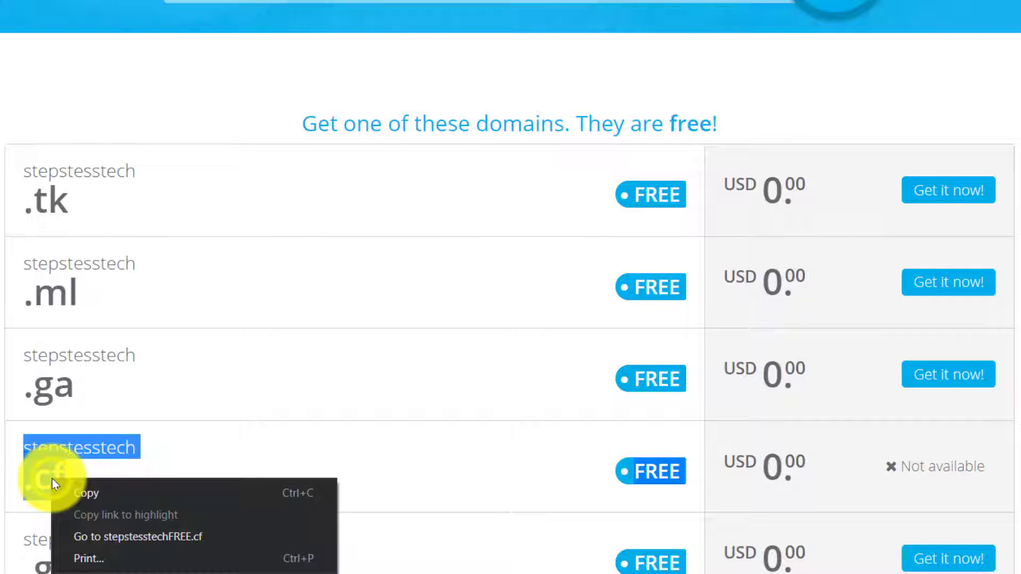
pyautogui.click(115, 495)
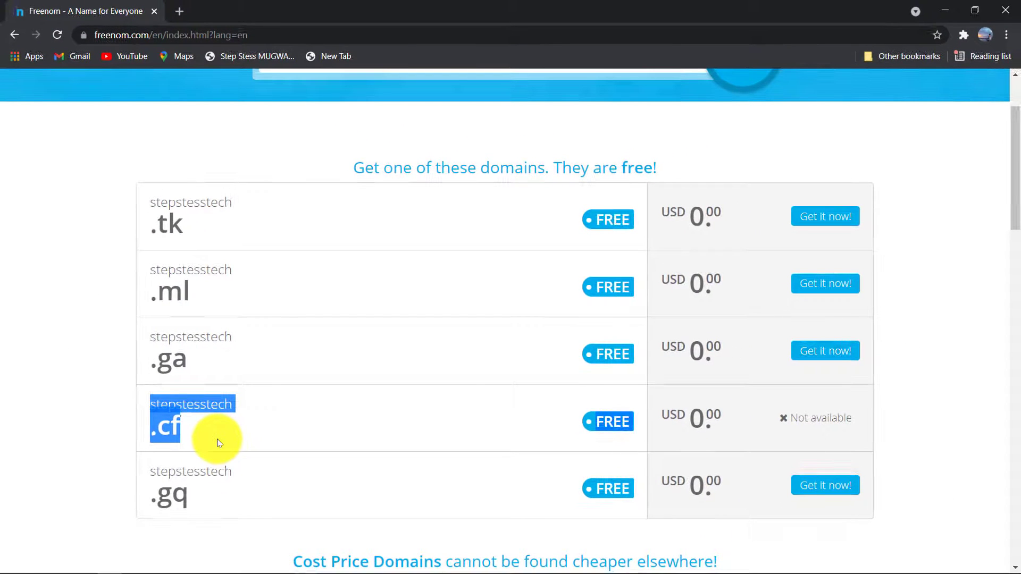
# - Replace the search with the pasted stepstesstech.cf, remove the stray 'FREE', and check availability
pyautogui.click(1017, 162)
pyautogui.moveTo(1016, 163); pyautogui.dragTo(1010, 138)
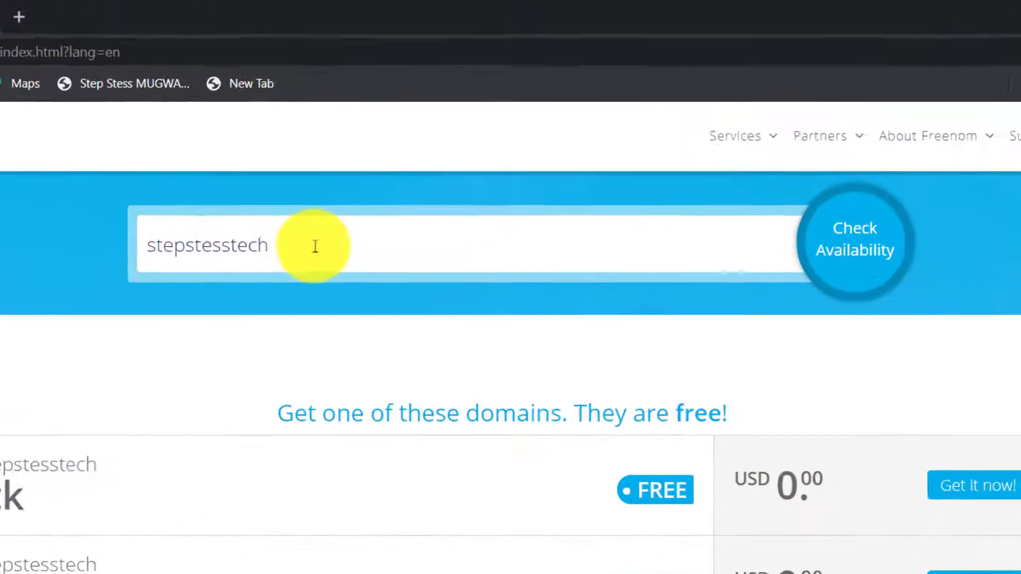
pyautogui.tripleClick(375, 171)
pyautogui.press('BackSpace')
pyautogui.rightClick(297, 270)
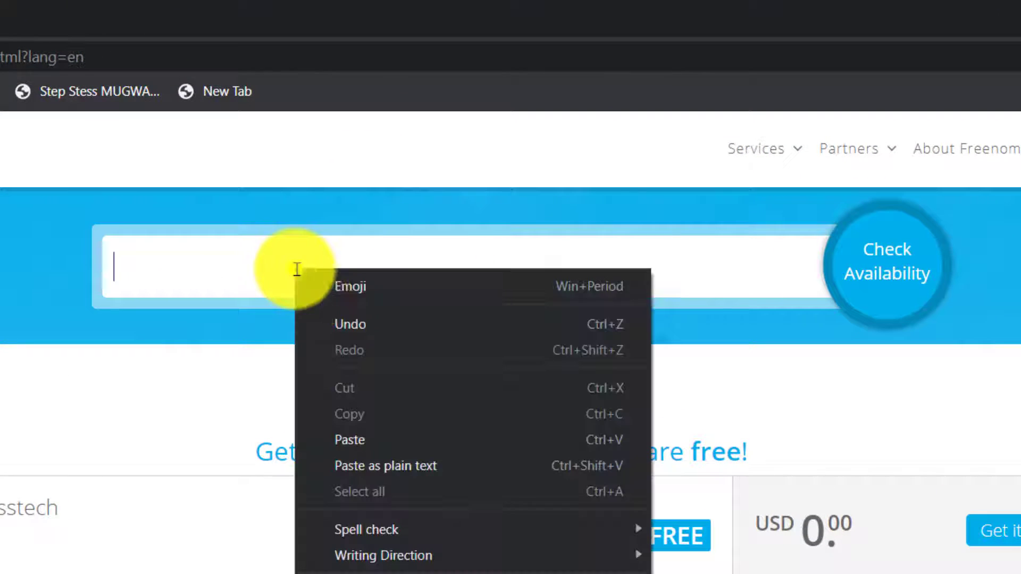
pyautogui.click(370, 440)
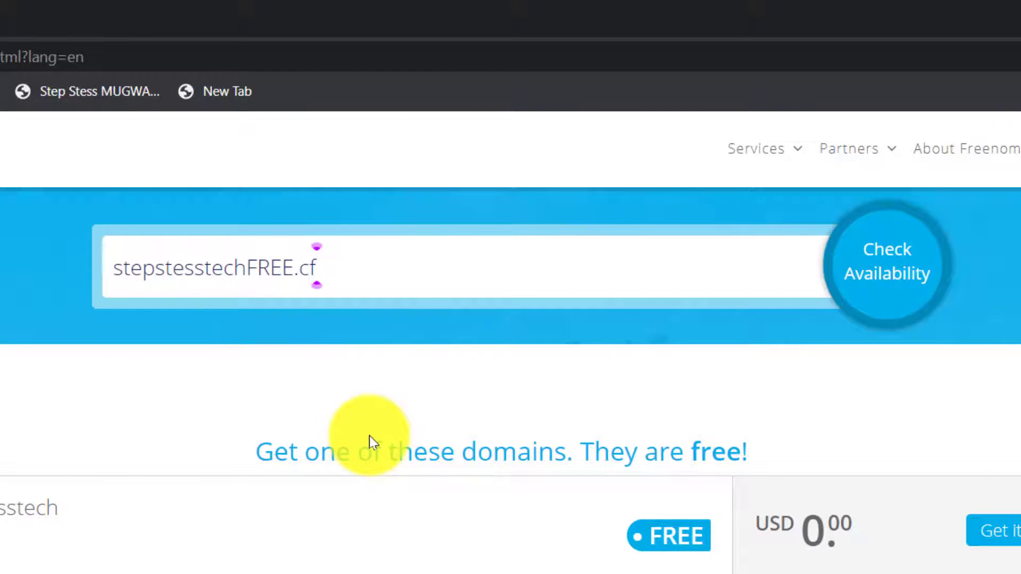
pyautogui.click(293, 273)
pyautogui.press('BackSpace')
pyautogui.press('BackSpace')
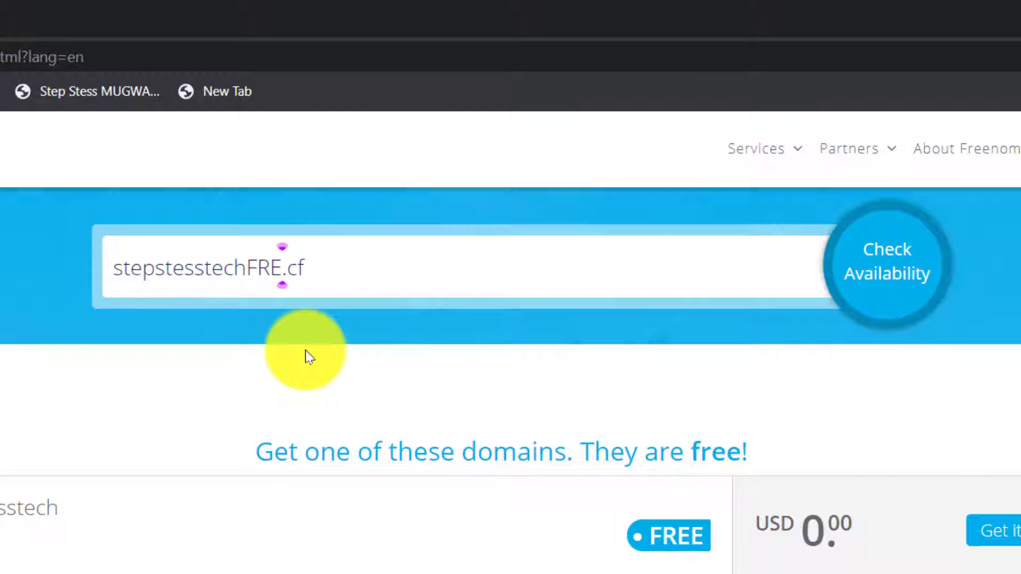
pyautogui.press('BackSpace')
pyautogui.press('BackSpace')
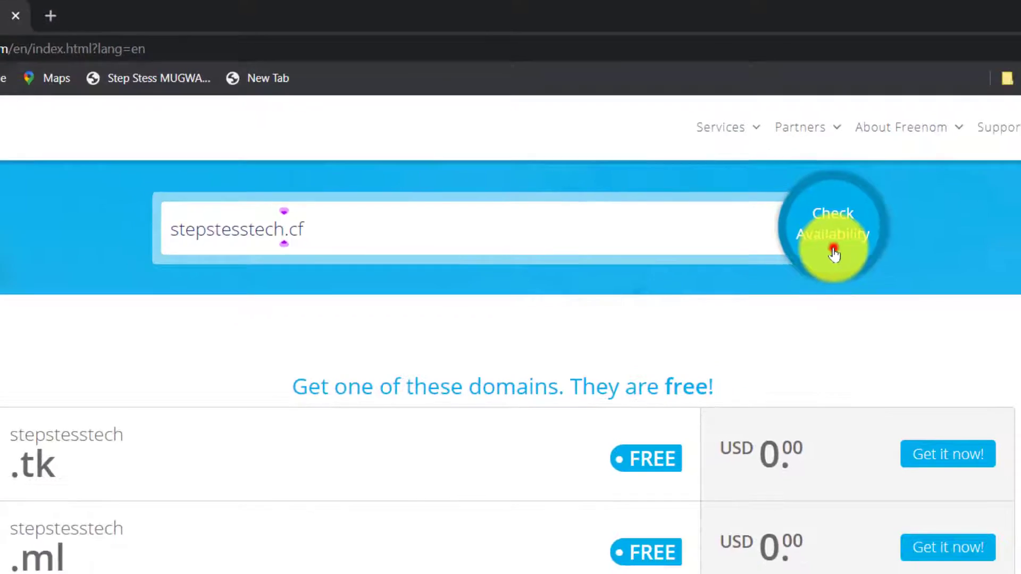
pyautogui.click(889, 298)
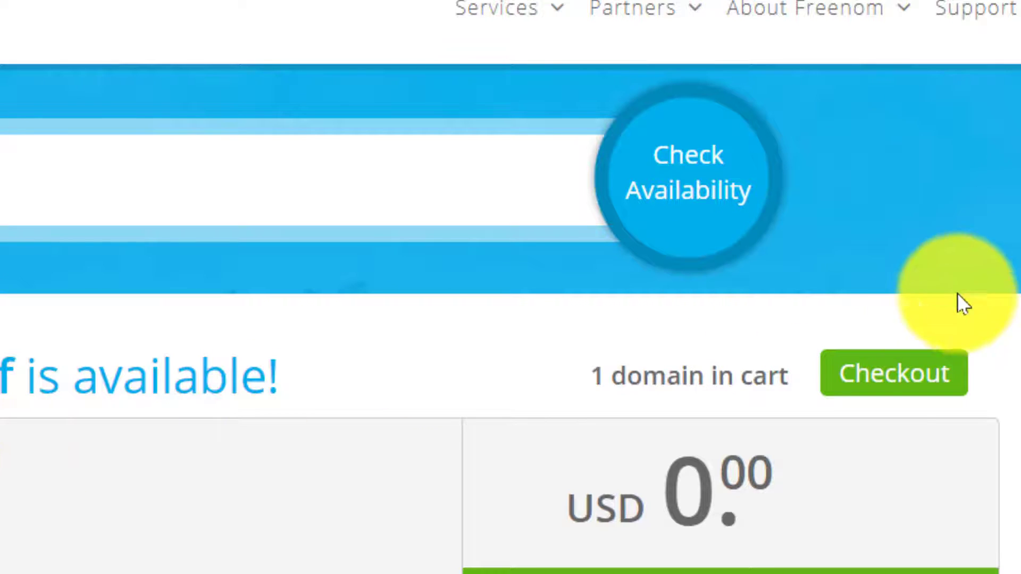
# - Check out with stepstesstech.cf set to a '12 Months @ FREE' period and continue
pyautogui.click(895, 382)
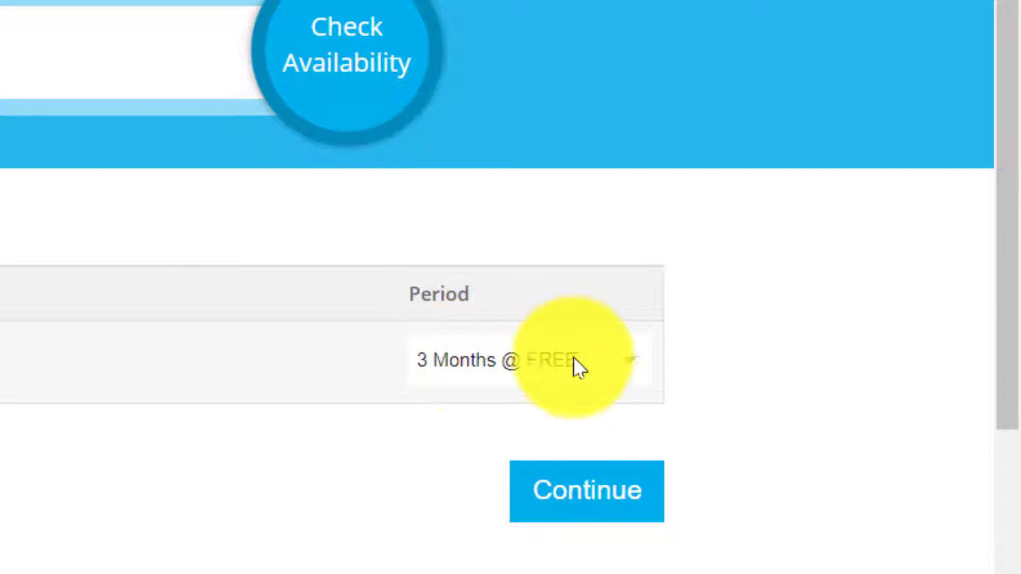
pyautogui.click(629, 360)
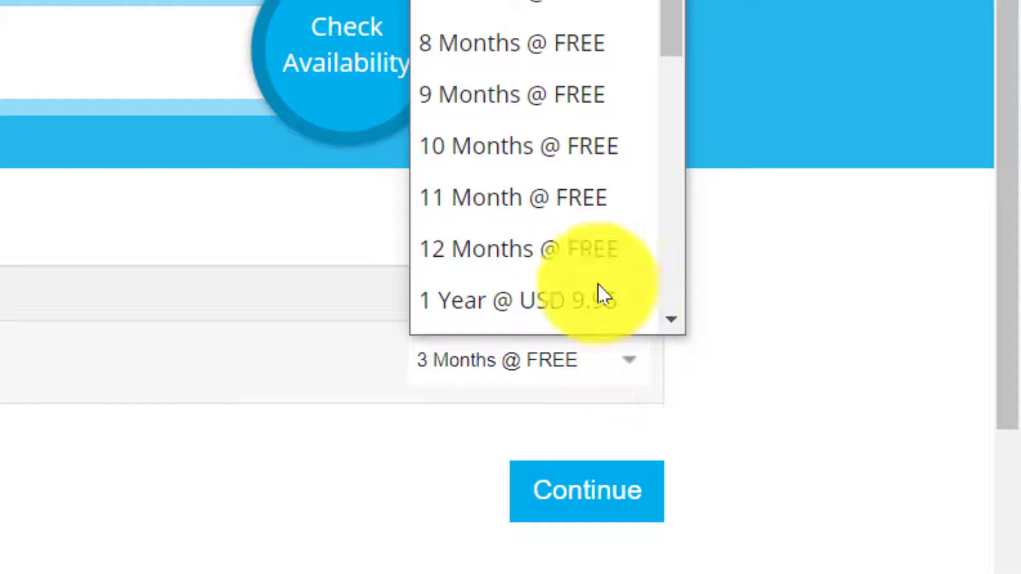
pyautogui.scroll(-1, 611, 316)
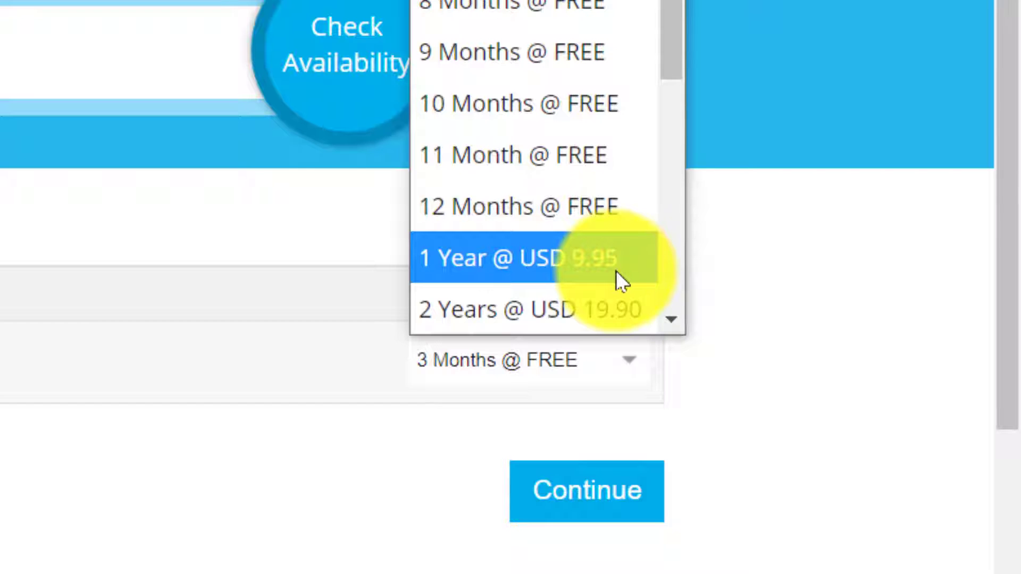
pyautogui.click(492, 220)
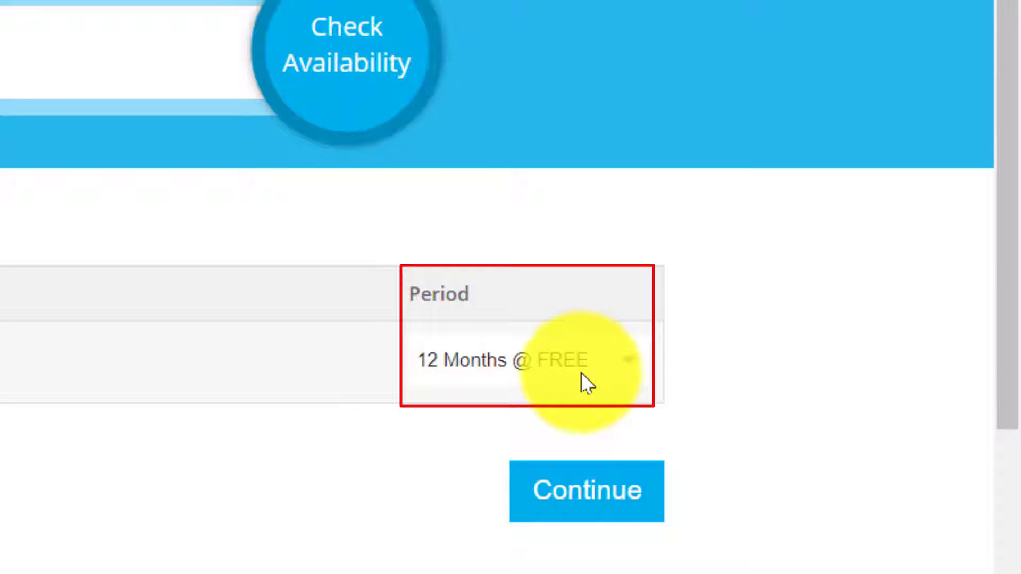
pyautogui.click(587, 512)
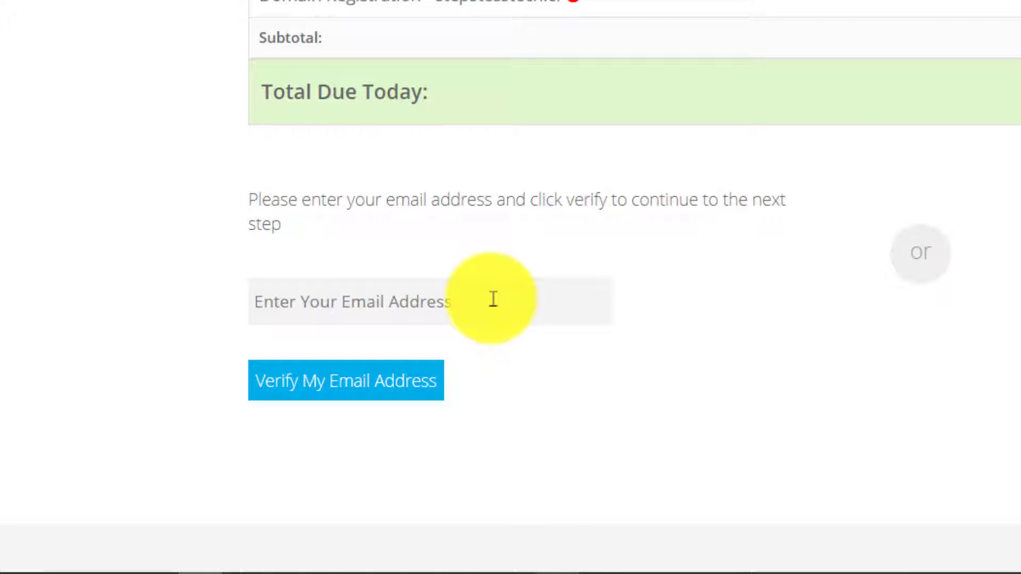
# - Submit the user's Gmail address for checkout email verification
pyautogui.click(492, 299)
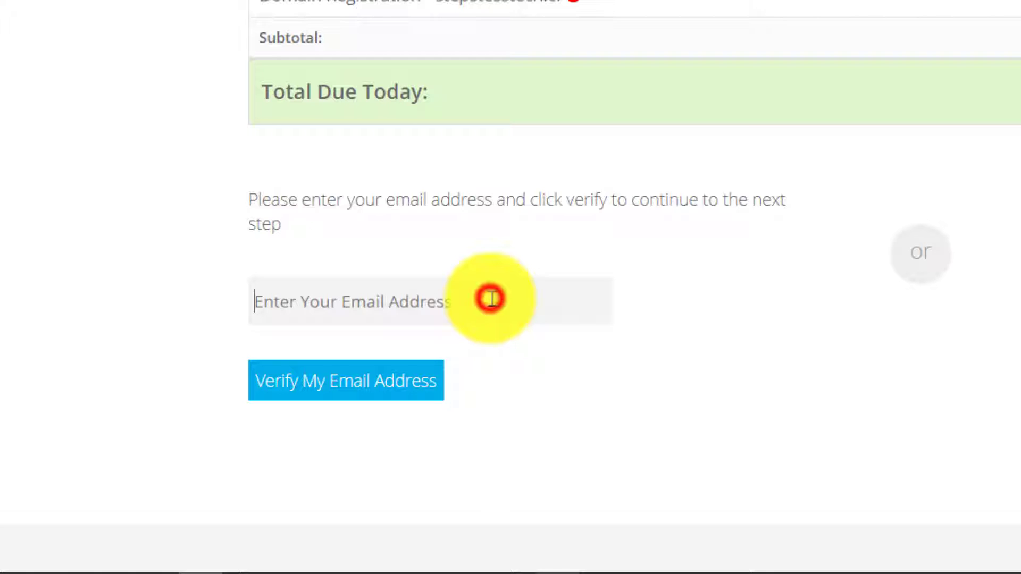
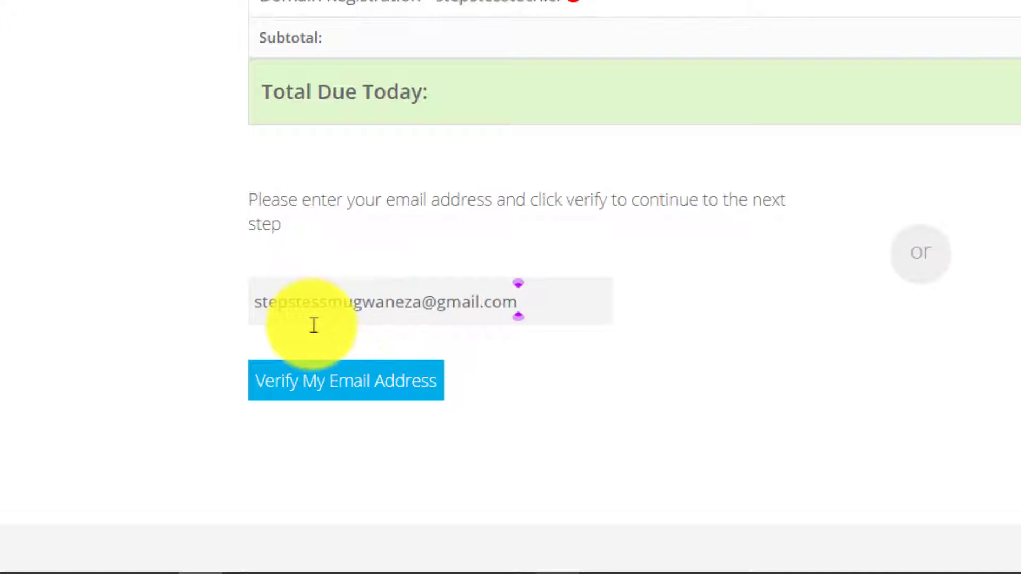
pyautogui.click(356, 390)
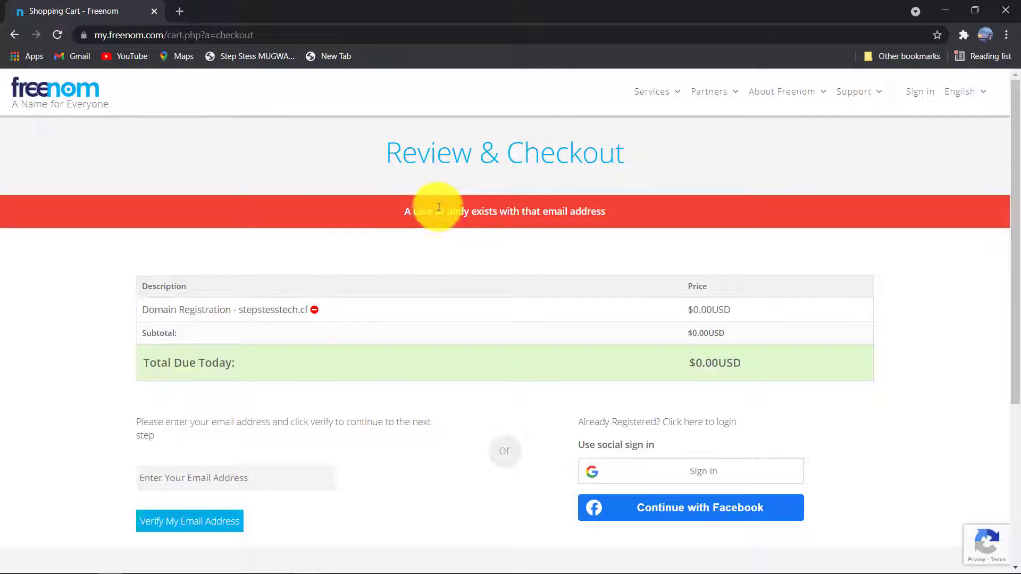
# - Submit a different Gmail address for verification, then open a new browser tab
pyautogui.click(223, 474)
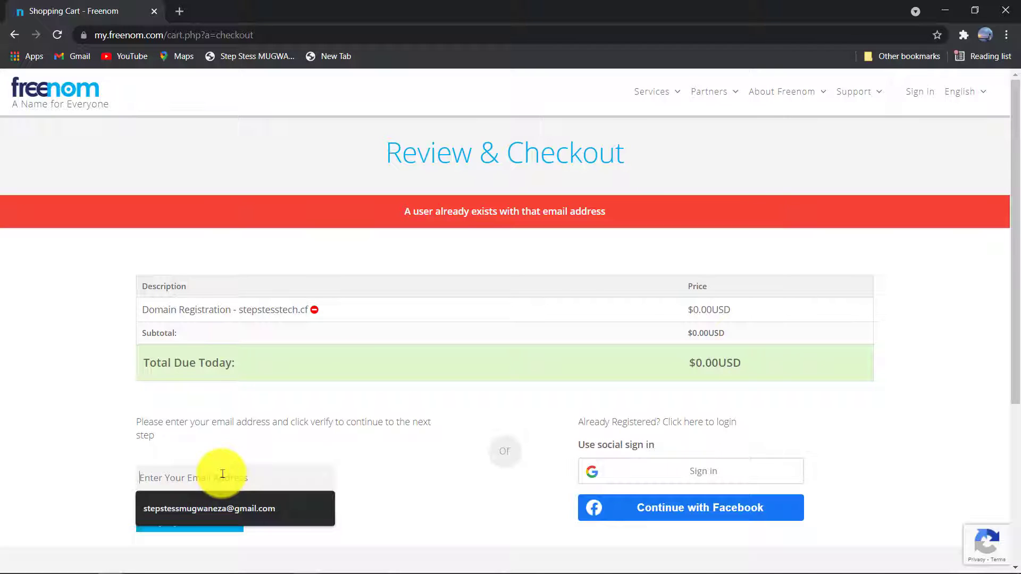
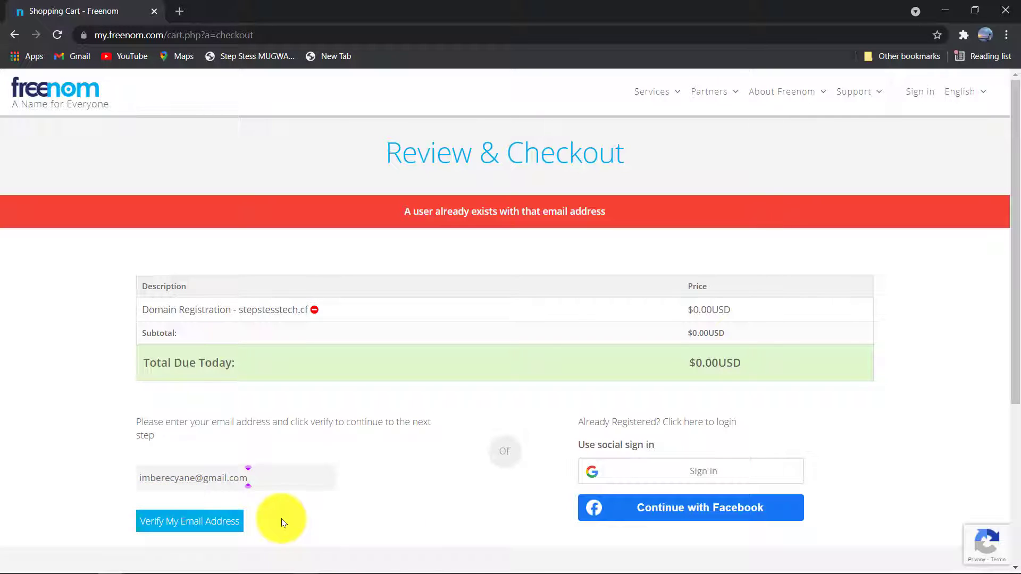
pyautogui.click(193, 520)
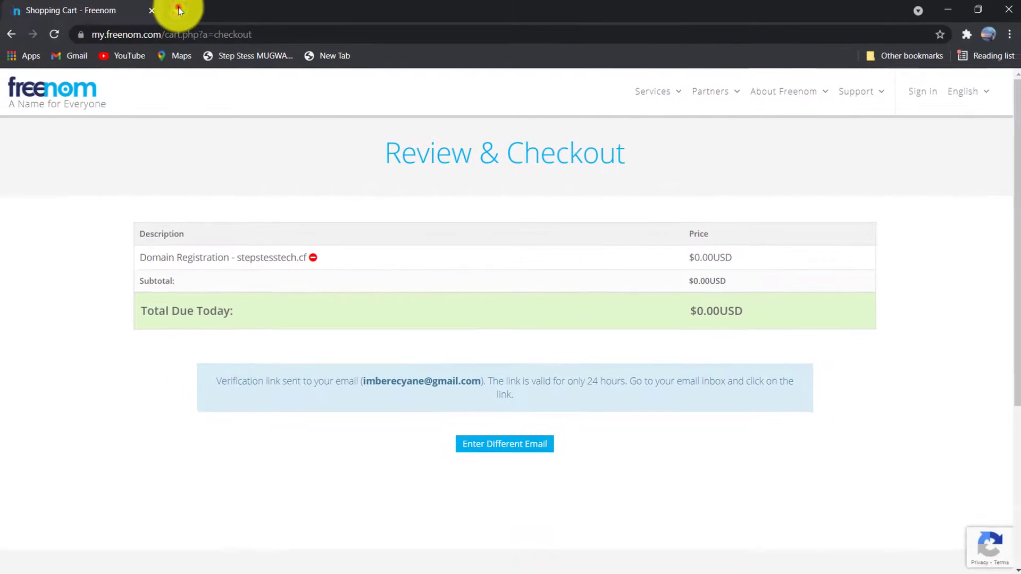
pyautogui.click(170, 10)
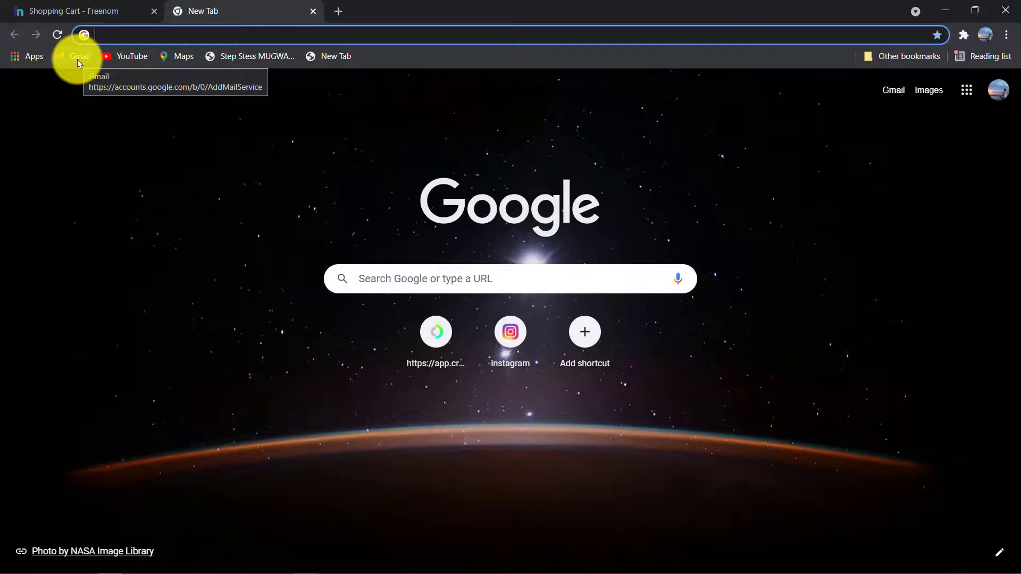
# - Open the Freenom Email Verification message in Gmail and follow its confirmation link
pyautogui.click(77, 59)
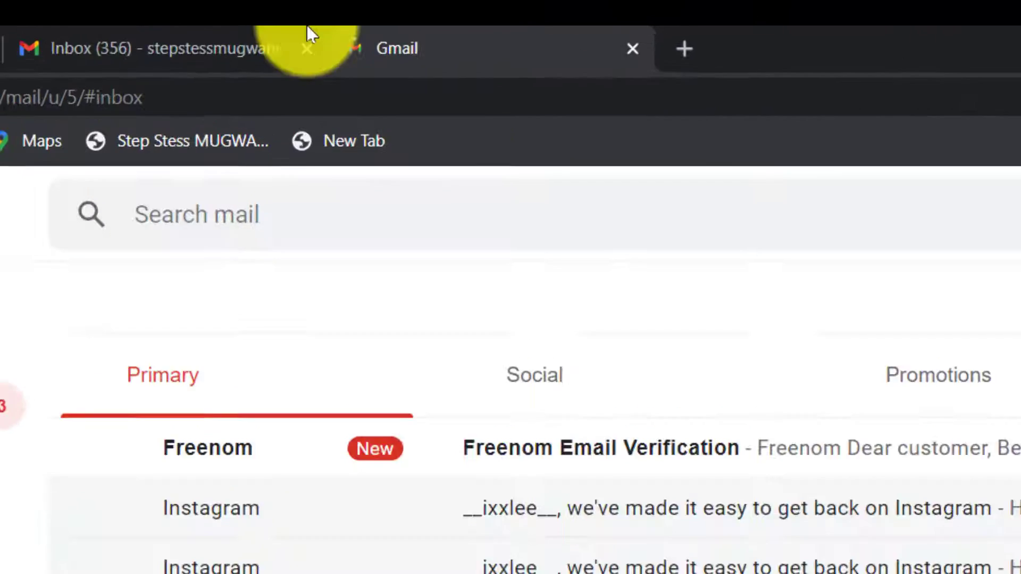
pyautogui.click(308, 46)
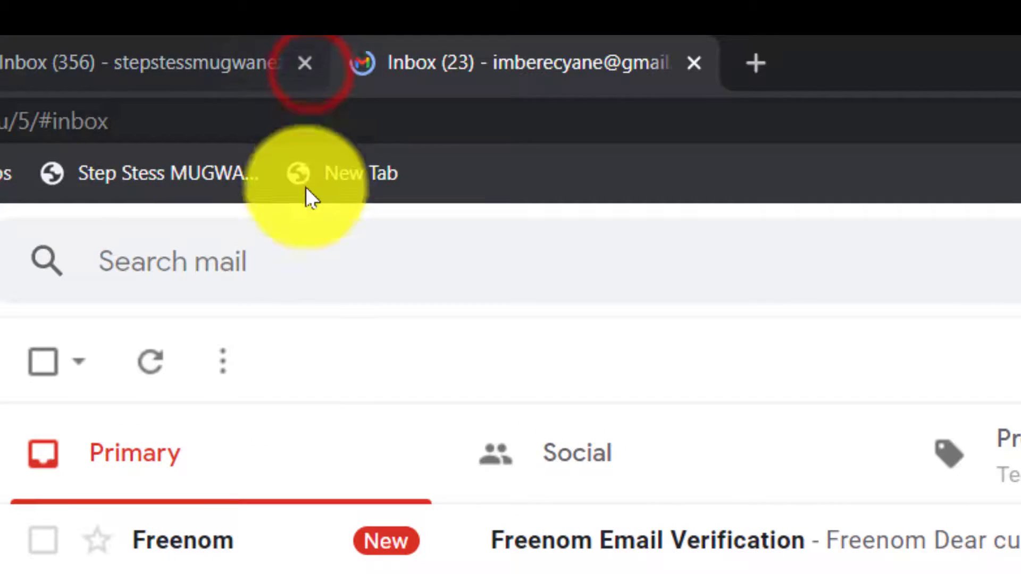
pyautogui.click(675, 551)
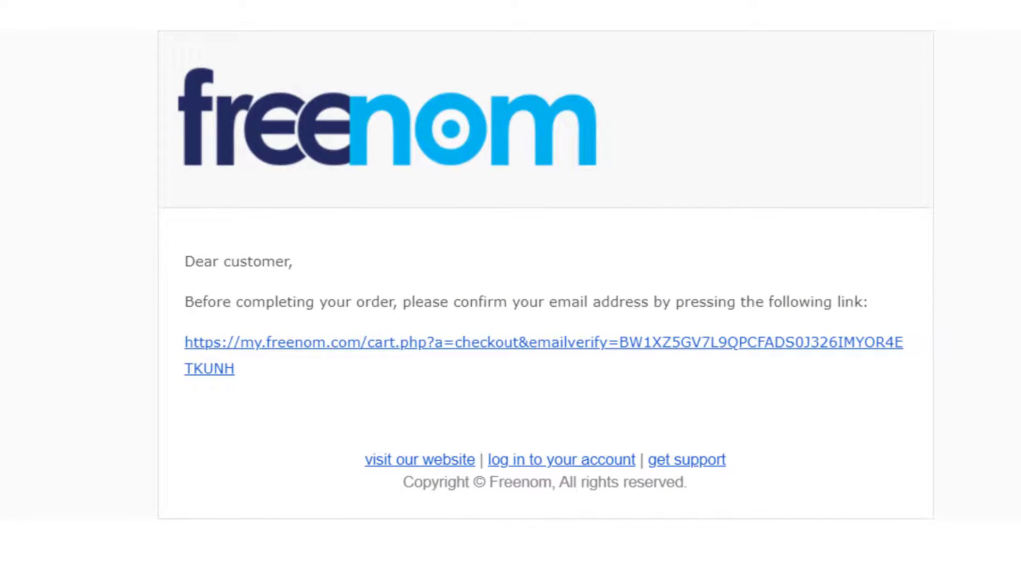
pyautogui.scroll(-1, 468, 287)
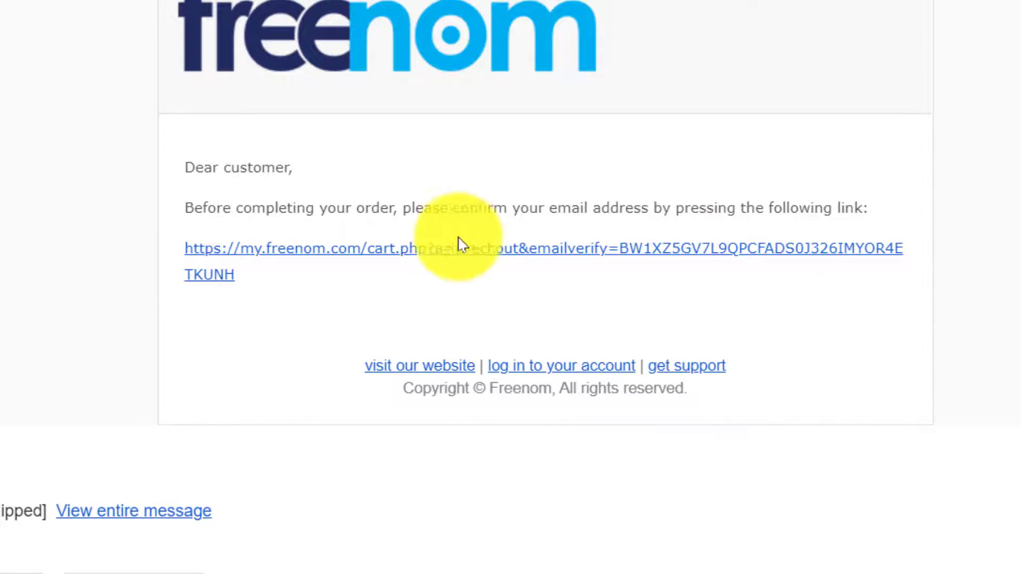
pyautogui.click(458, 253)
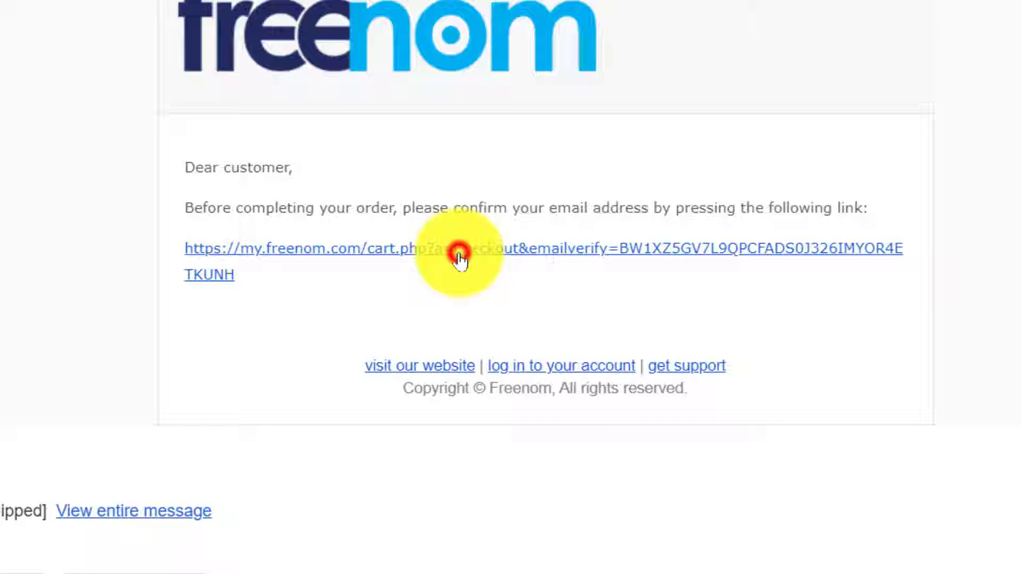
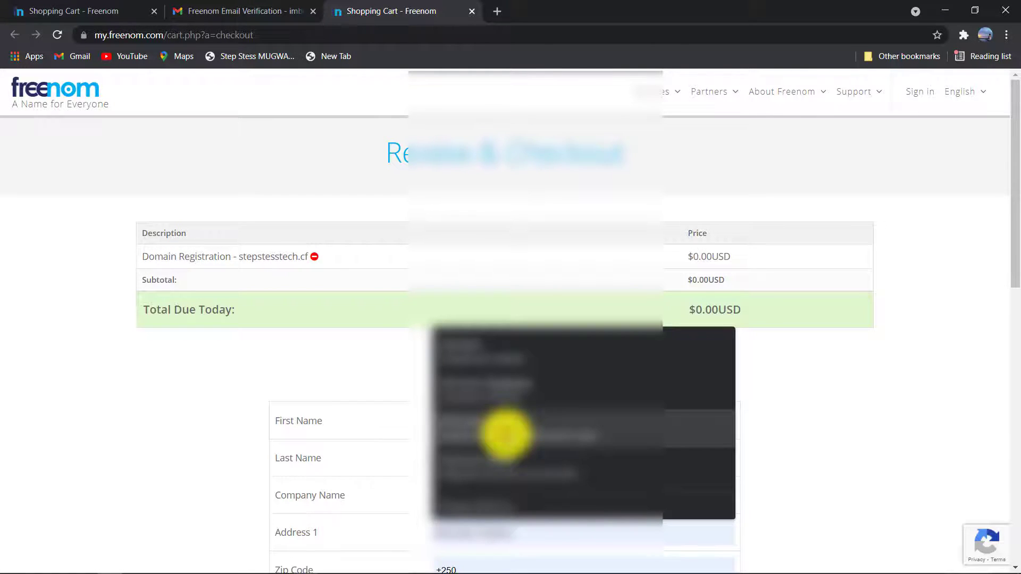
# - Autofill the checkout contact form with saved details for the stepstesstech.cf order
pyautogui.click(505, 434)
# - Complete the contact details and pick a State/Region from the dropdown
pyautogui.moveTo(1016, 197); pyautogui.dragTo(1017, 305)
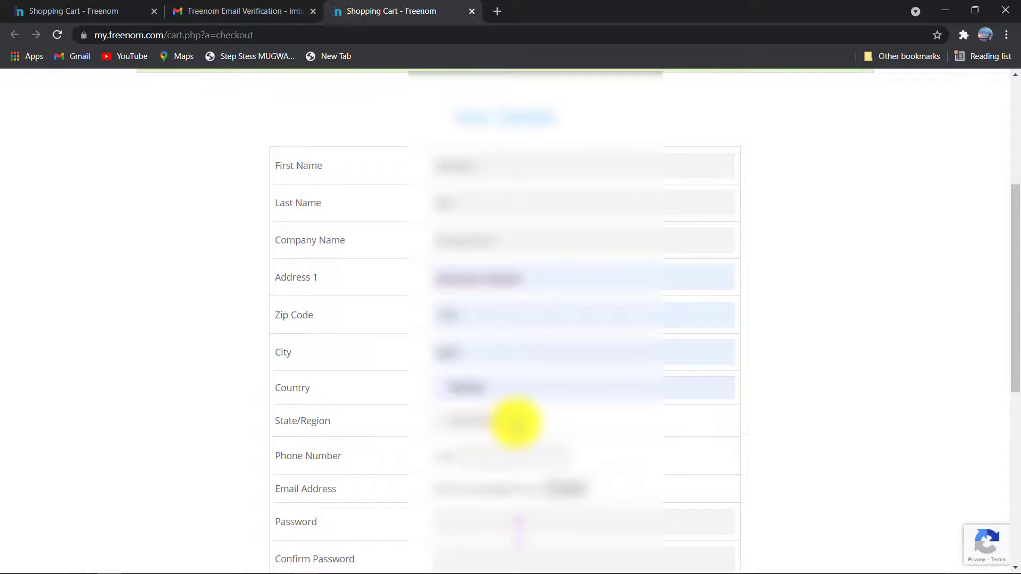
pyautogui.click(515, 422)
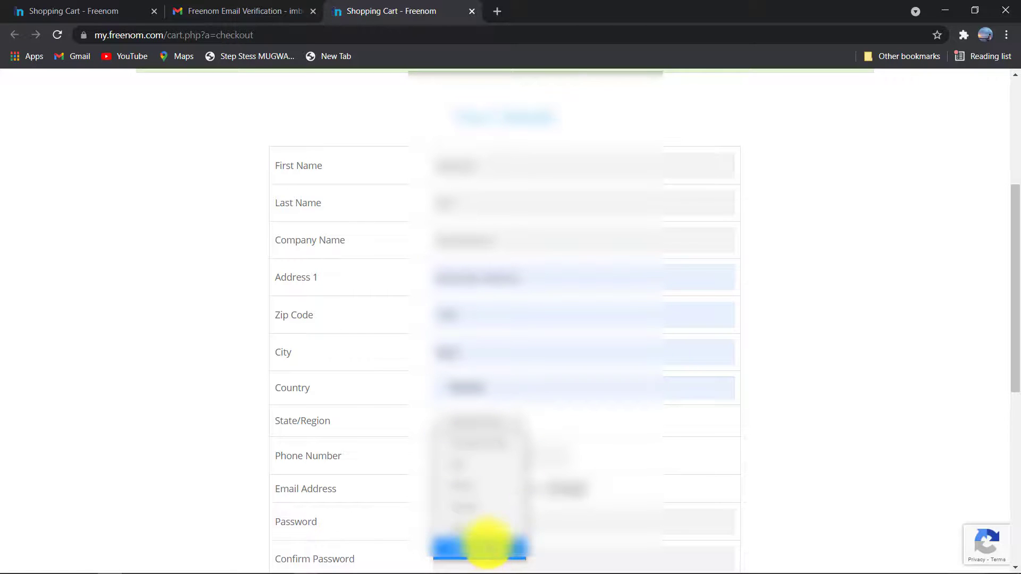
pyautogui.click(492, 557)
pyautogui.click(511, 422)
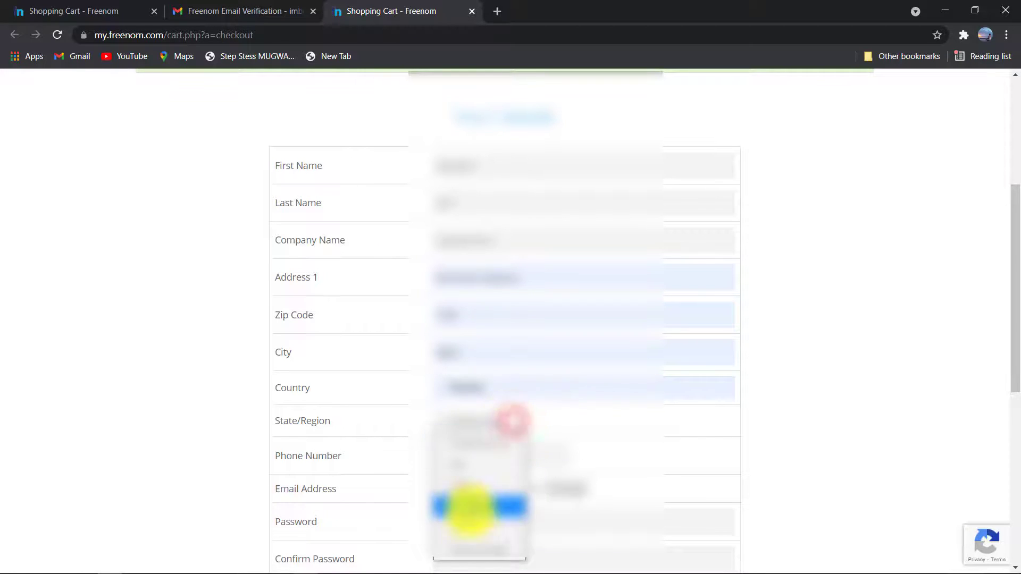
pyautogui.click(468, 545)
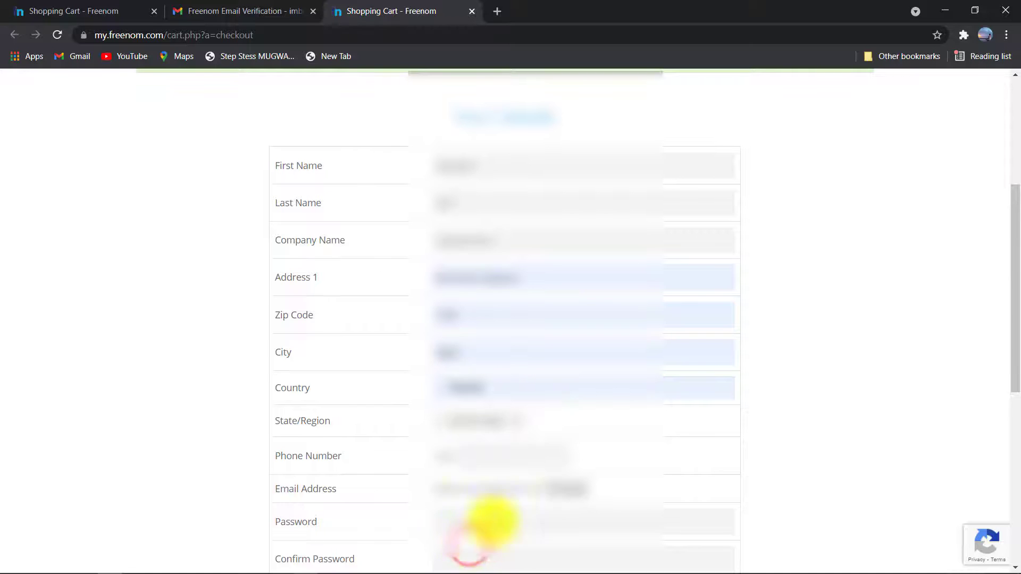
pyautogui.click(489, 453)
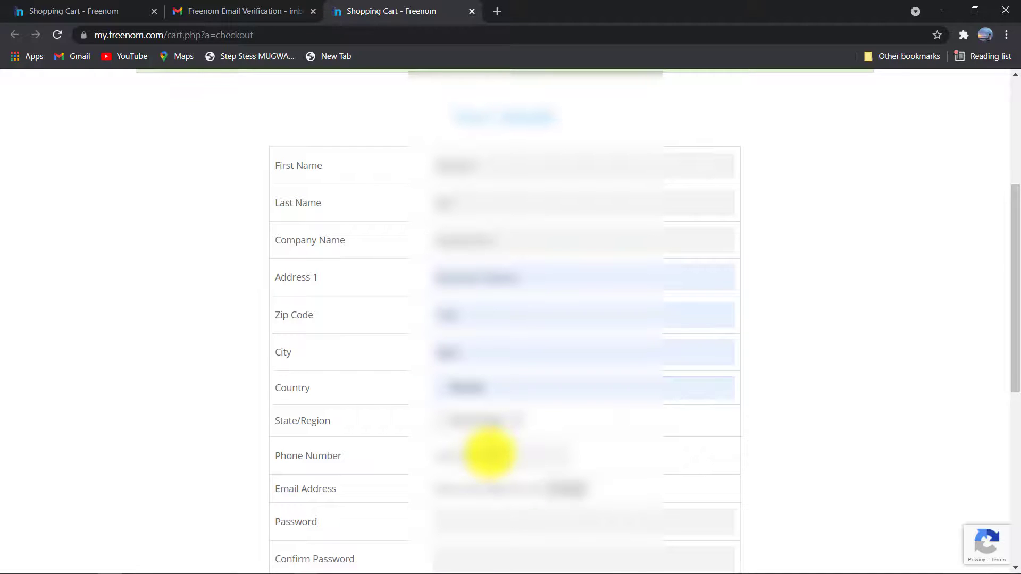
# - Enter the account password and repeat it in Confirm Password
pyautogui.moveTo(1015, 306); pyautogui.dragTo(1019, 396)
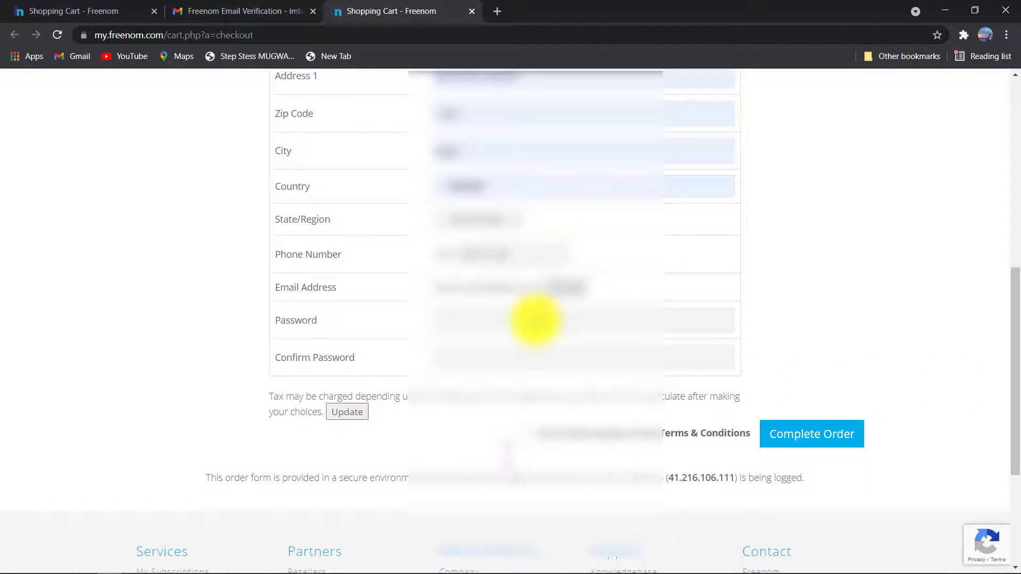
pyautogui.click(536, 320)
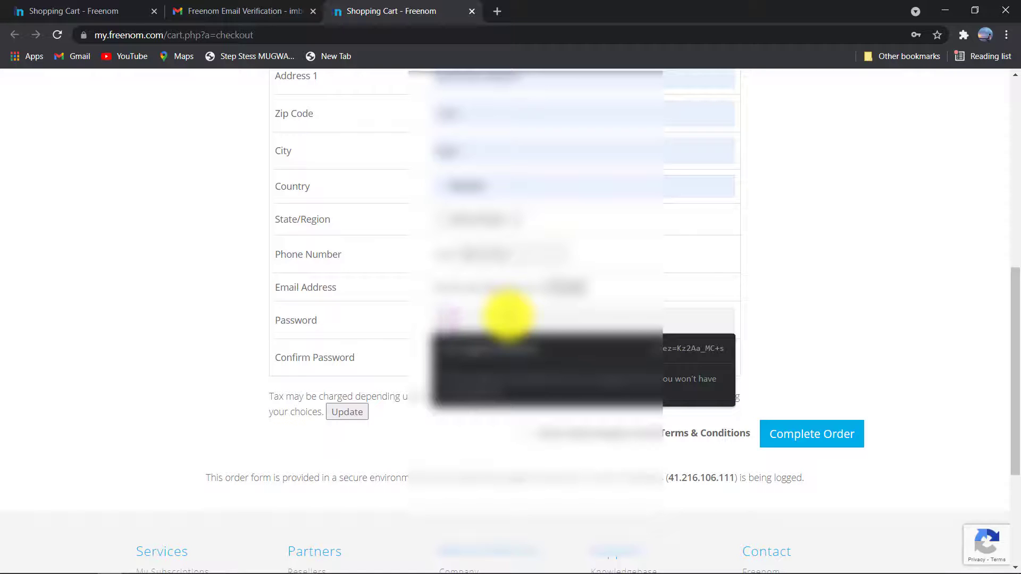
pyautogui.click(508, 316)
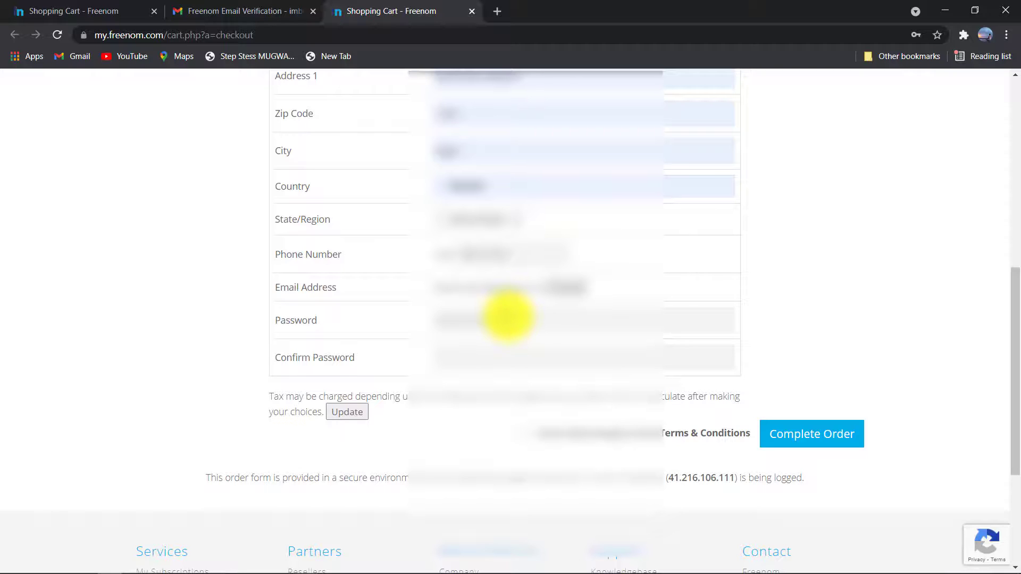
pyautogui.click(459, 364)
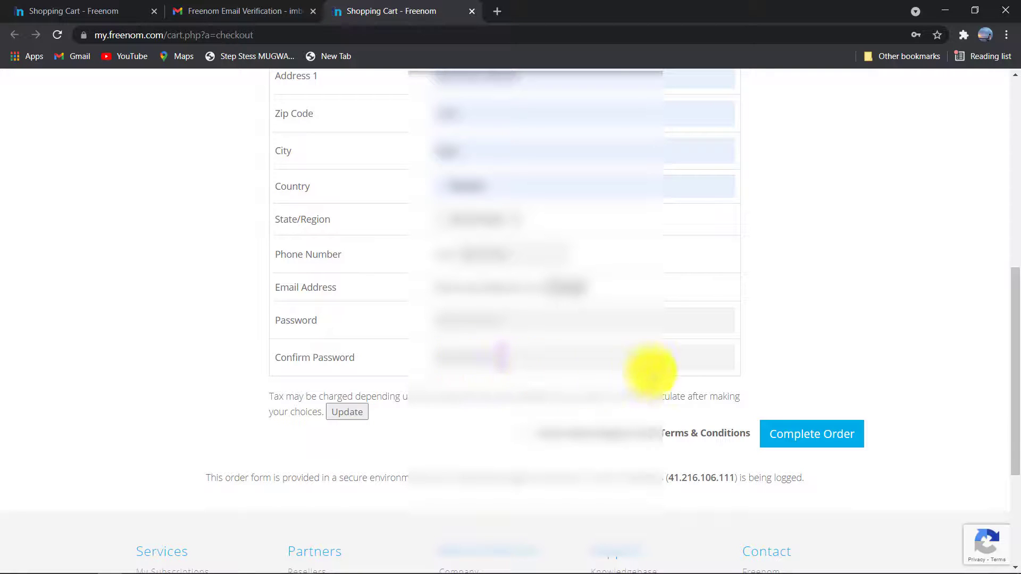
# - Accept the Terms & Conditions and complete the free stepstesstech.cf order
pyautogui.click(524, 433)
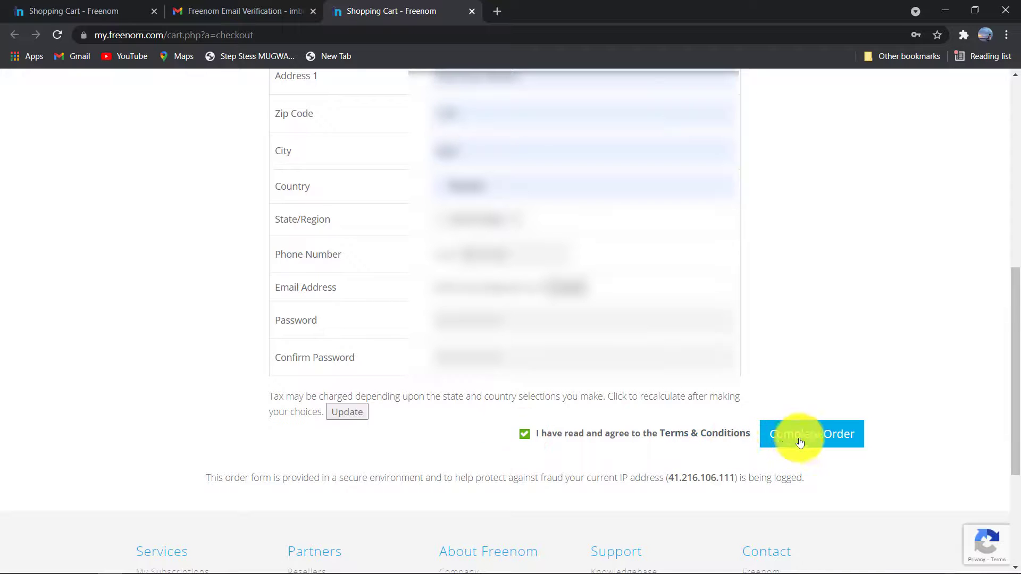
pyautogui.click(822, 445)
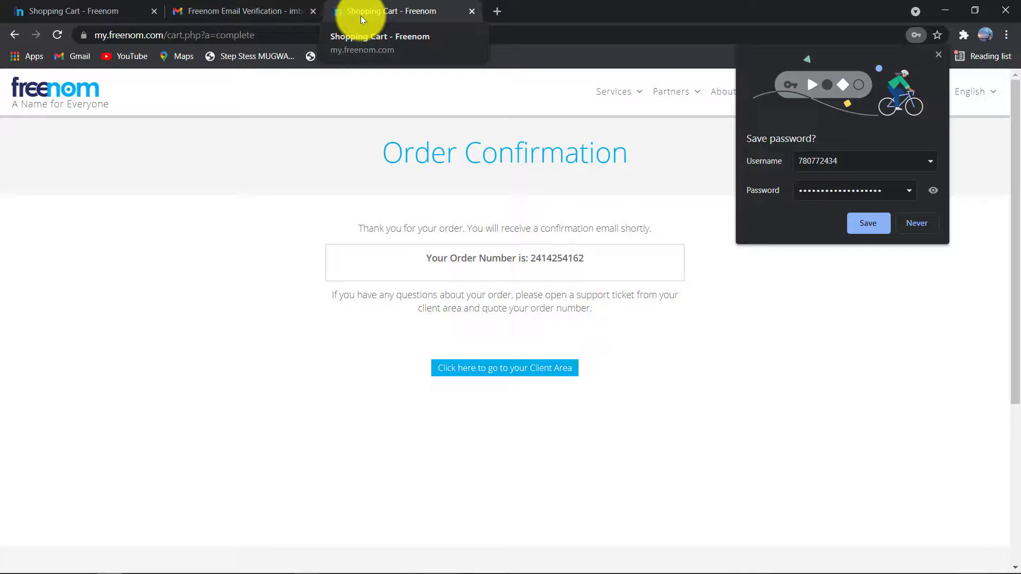
# - Save the new Freenom login in Chrome and bring up the Hello account menu
pyautogui.click(861, 226)
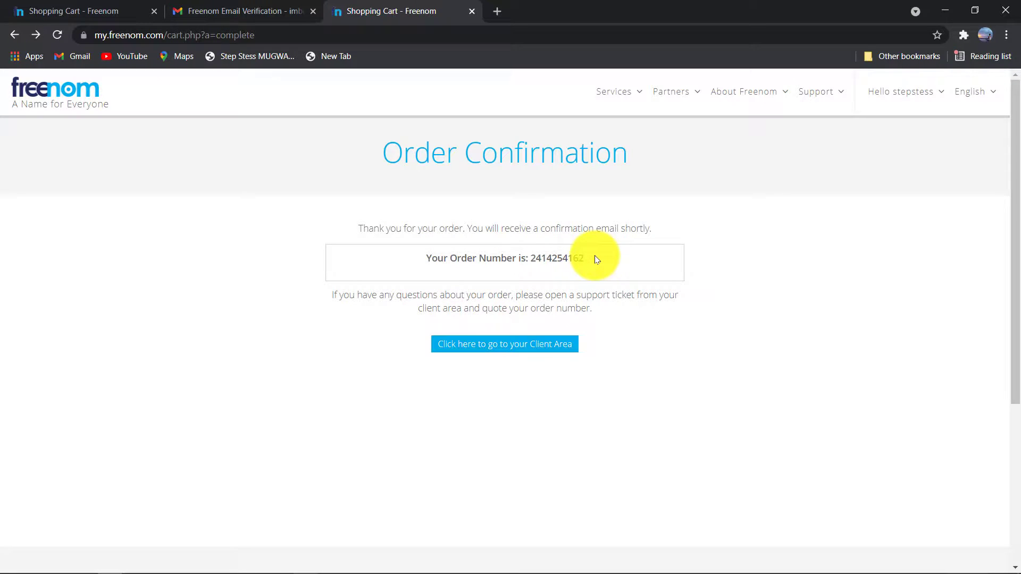
pyautogui.click(913, 98)
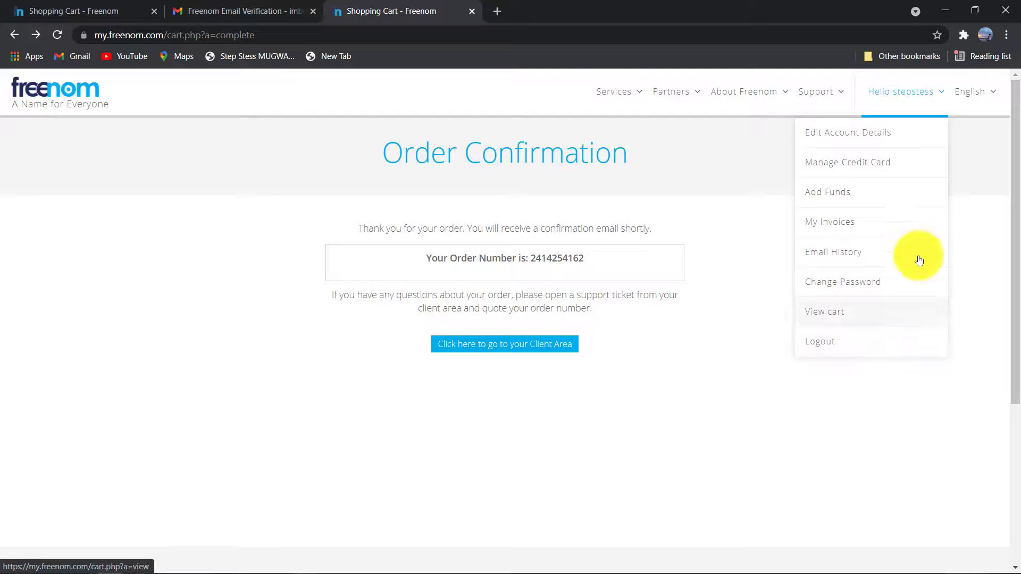
pyautogui.click(890, 90)
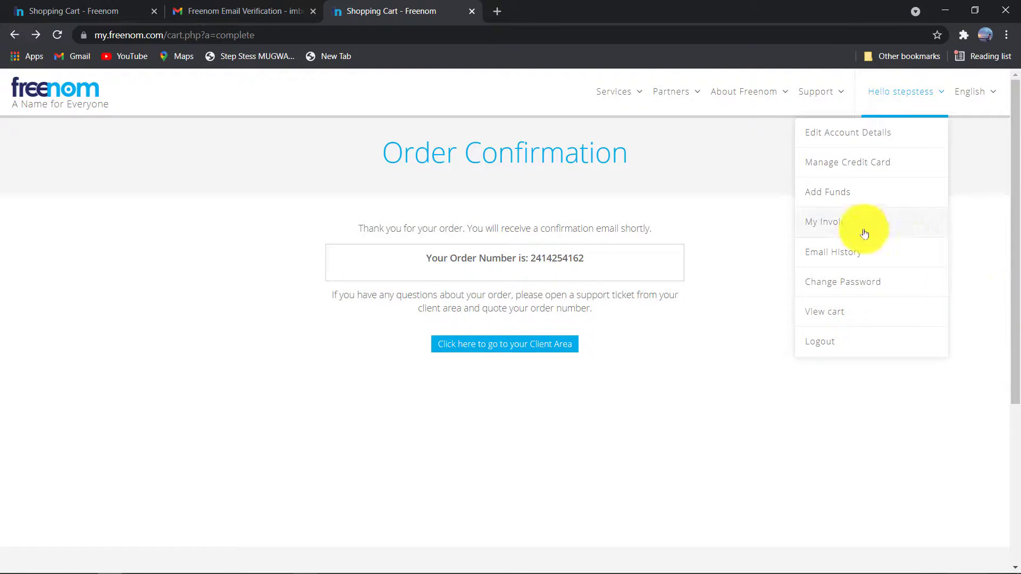
# - View My Invoices, which lists no records and a $0.00USD outstanding balance
pyautogui.click(841, 225)
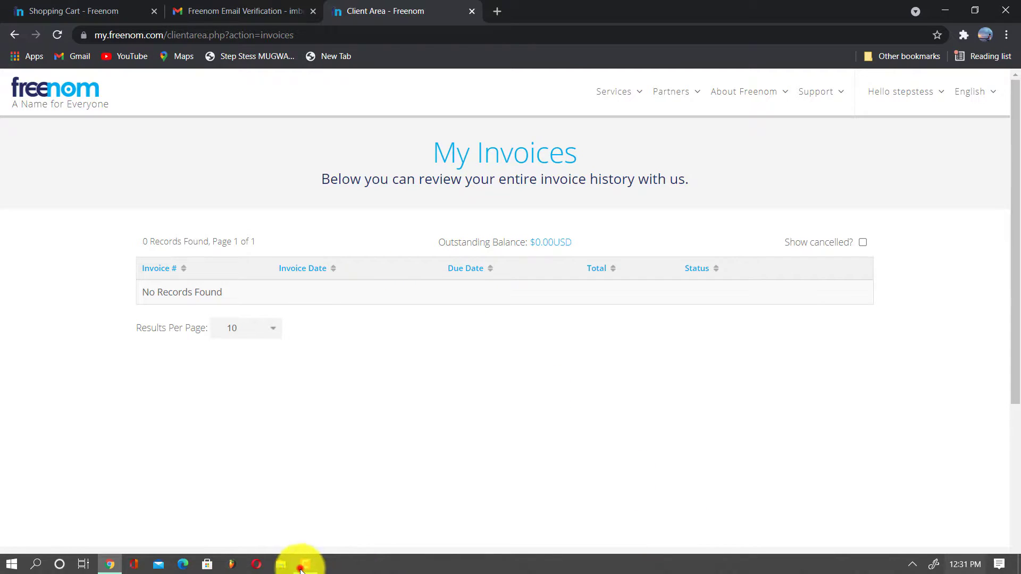
pyautogui.click(301, 564)
pyautogui.click(654, 431)
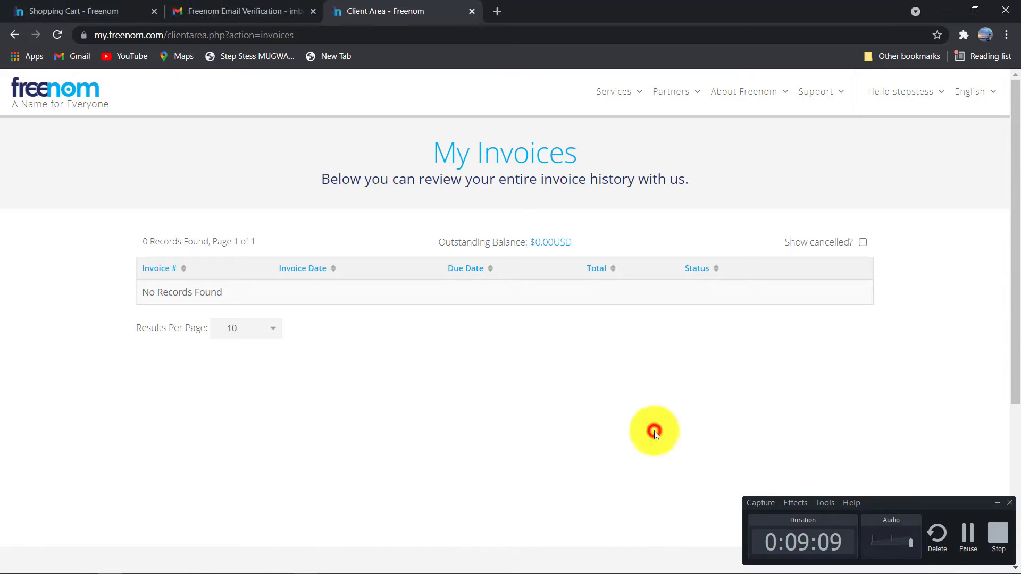
pyautogui.click(1016, 366)
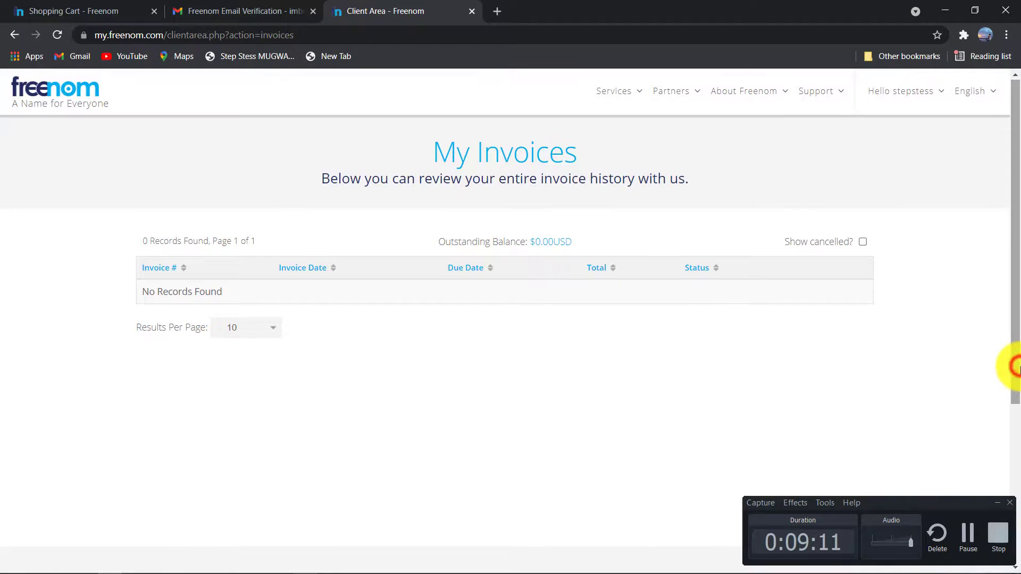
pyautogui.click(996, 502)
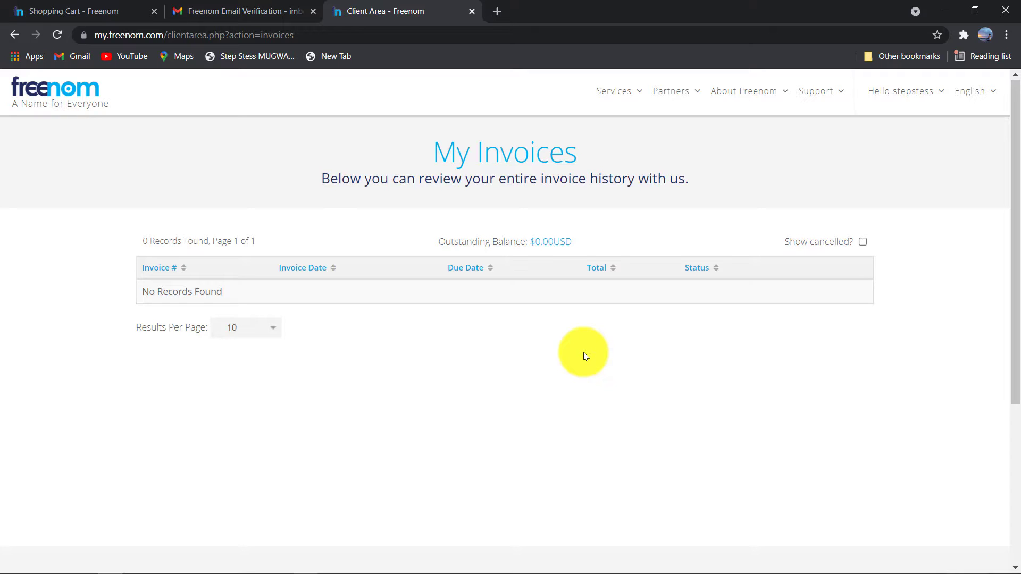
pyautogui.click(635, 92)
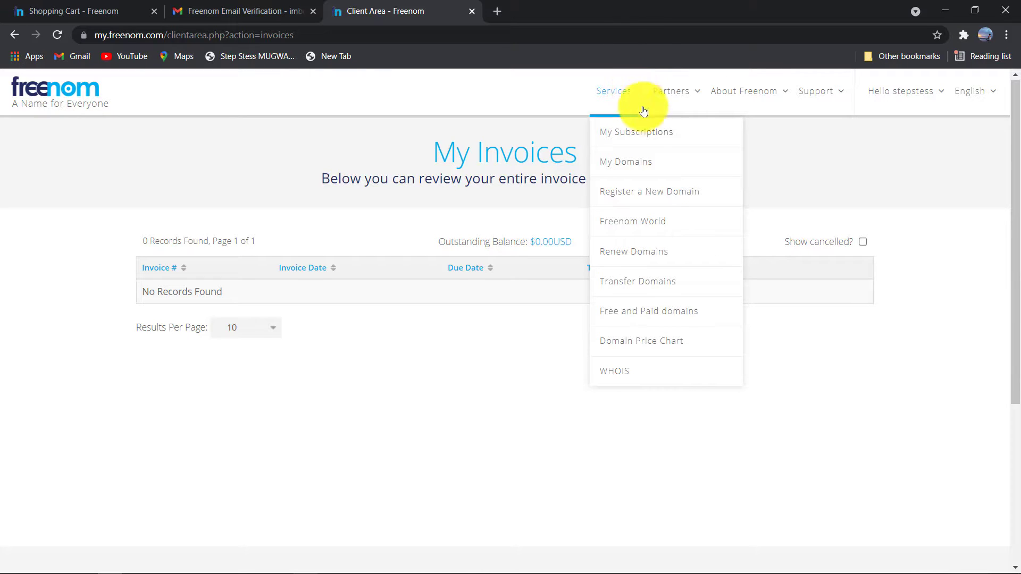
# - Open My Domains to confirm stepstesstech.cf is listed as Active and Free
pyautogui.click(658, 165)
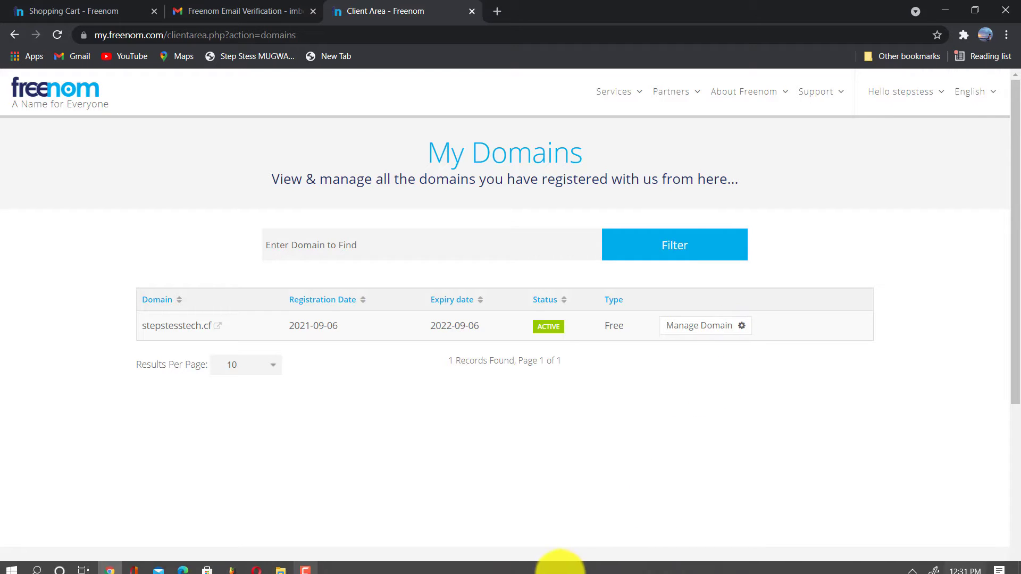
pyautogui.click(305, 564)
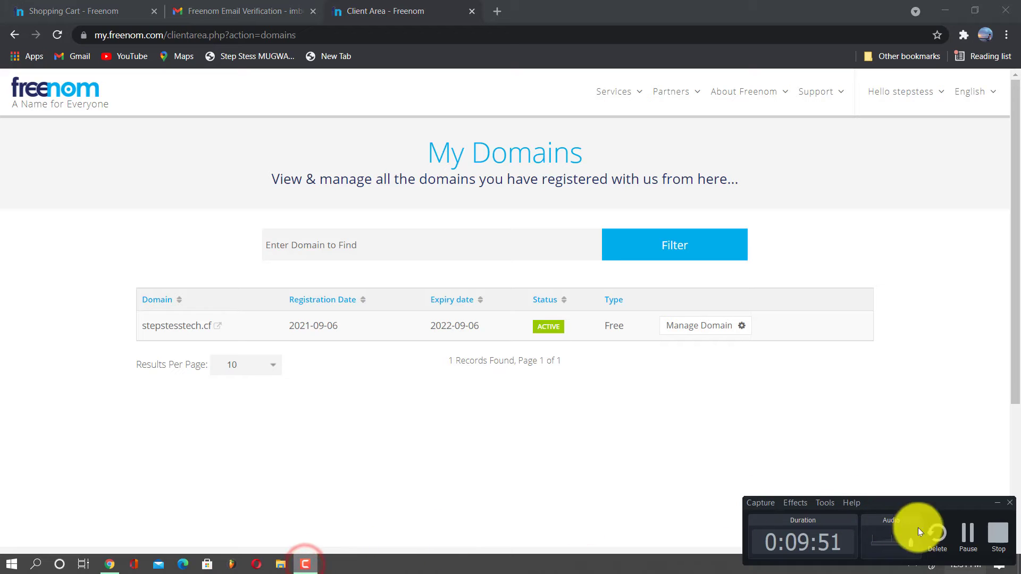
pyautogui.click(968, 534)
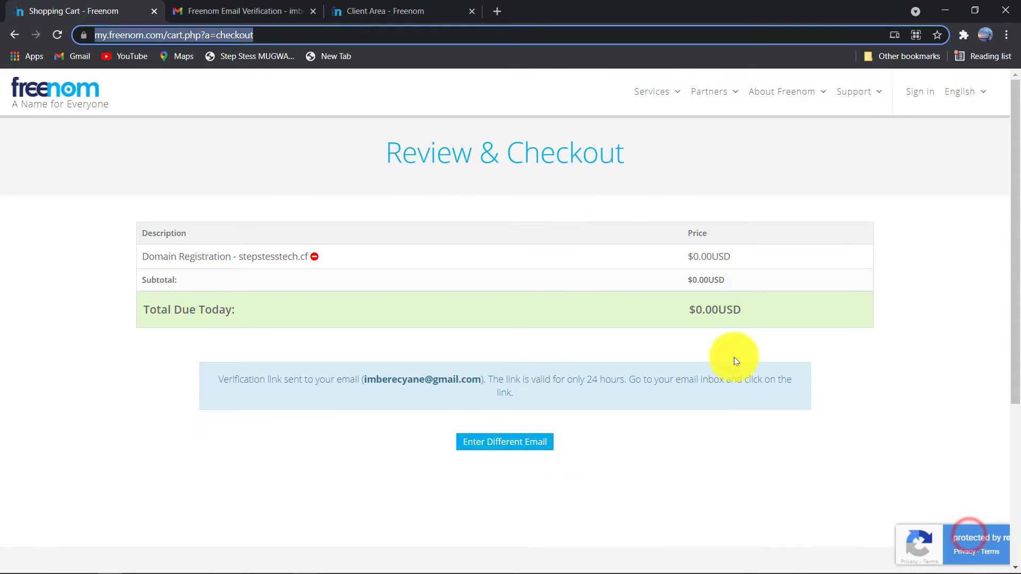